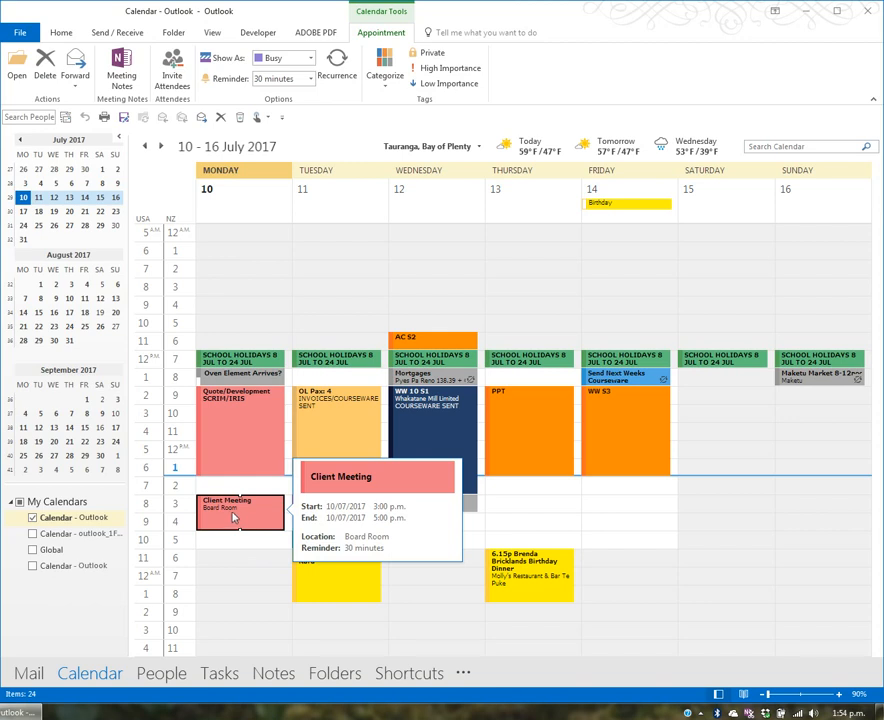
Step: Open the Client Meeting appointment on Monday 10 July and choose a weekly recurrence pattern for it
{"action": "double_click", "coordinate": [239, 514]}
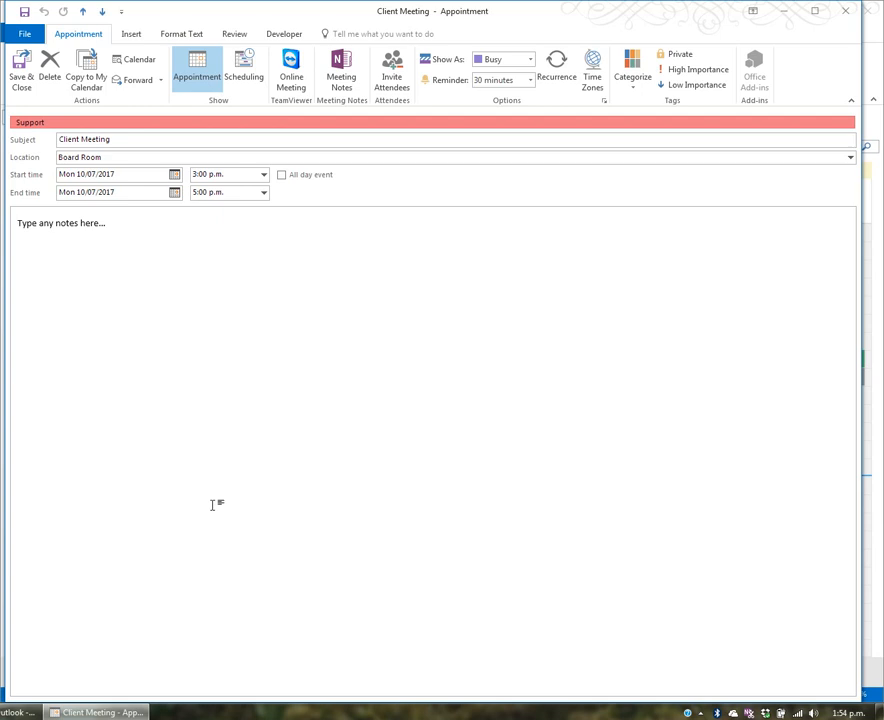
{"action": "left_click", "coordinate": [561, 74]}
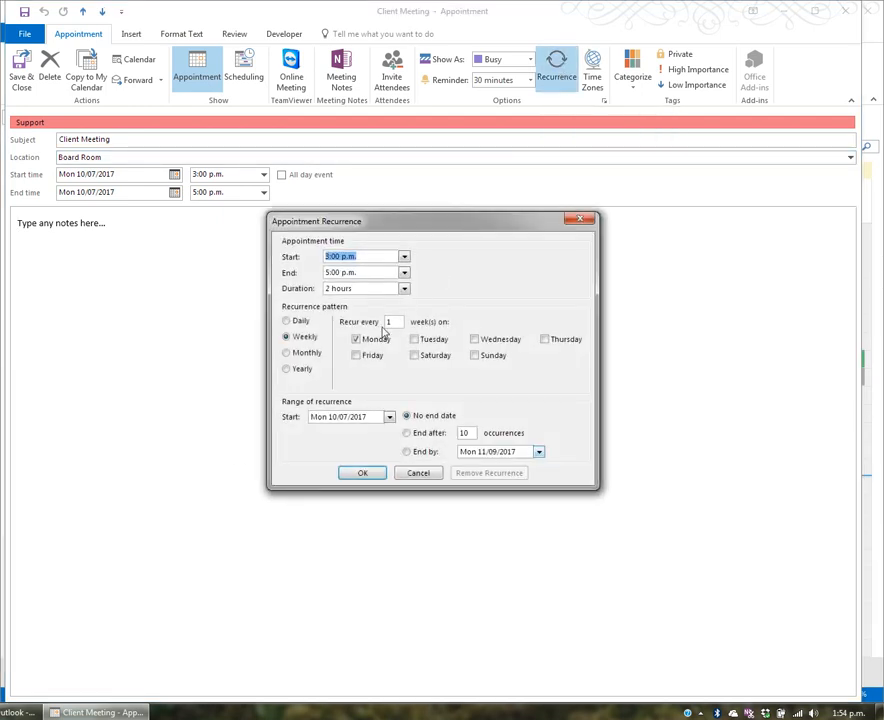
{"action": "left_click", "coordinate": [302, 324]}
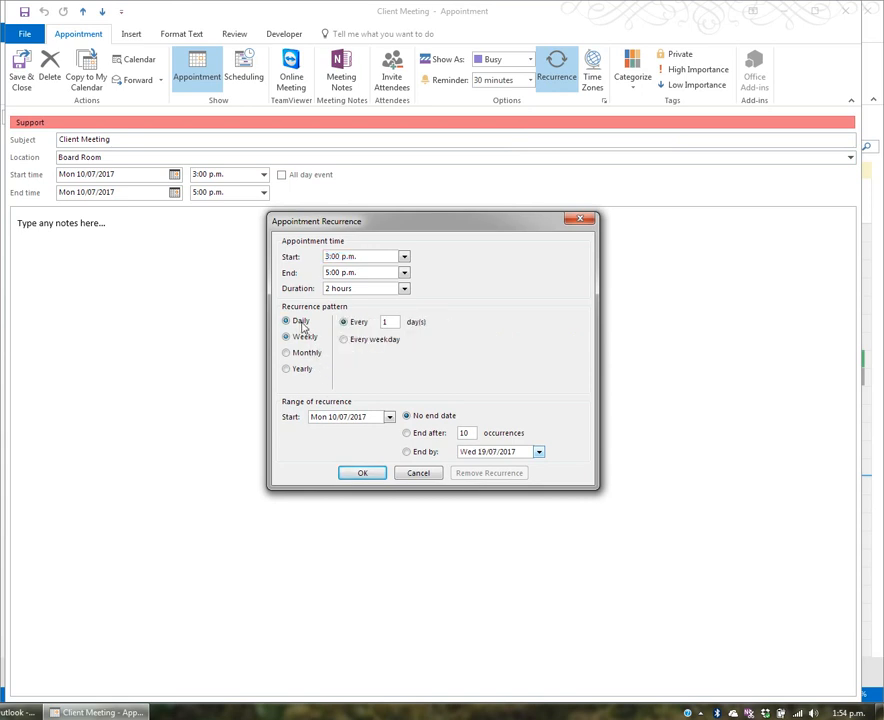
{"action": "left_click", "coordinate": [305, 337]}
{"action": "left_click", "coordinate": [308, 353]}
{"action": "left_click", "coordinate": [308, 369]}
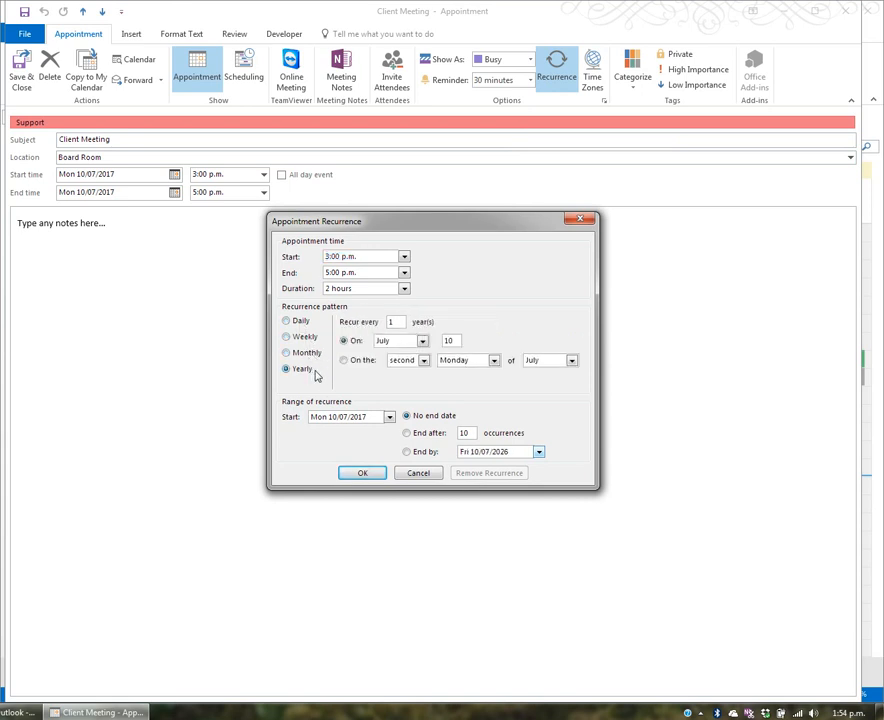
{"action": "left_click", "coordinate": [308, 340]}
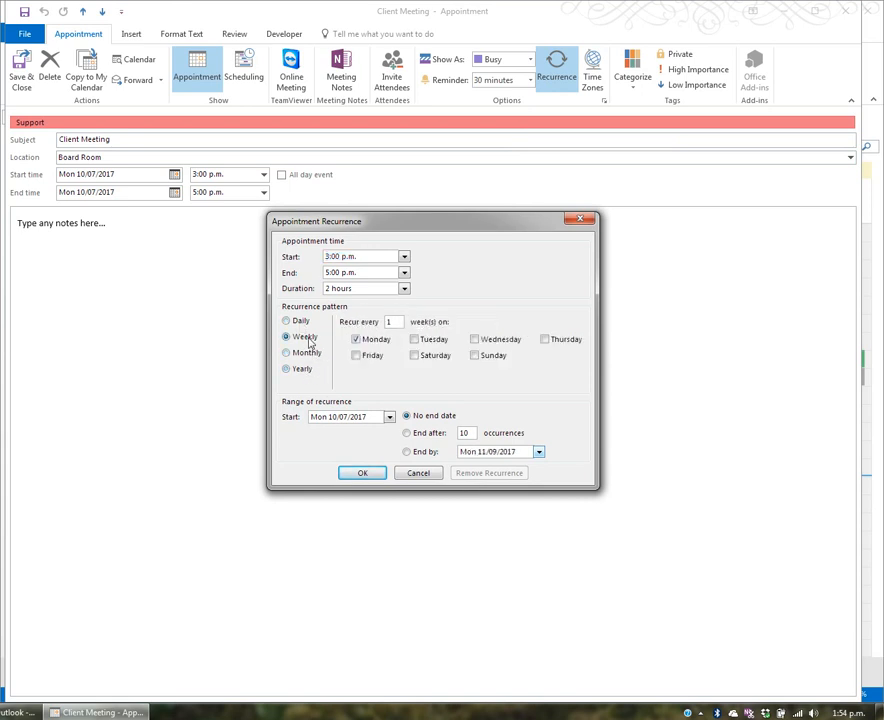
Step: End the weekly Client Meeting recurrence after 4 occurrences, then save and close the appointment series
{"action": "double_click", "coordinate": [389, 321]}
{"action": "left_click", "coordinate": [408, 433]}
{"action": "double_click", "coordinate": [469, 433]}
{"action": "type", "text": "4"}
{"action": "left_click", "coordinate": [364, 475]}
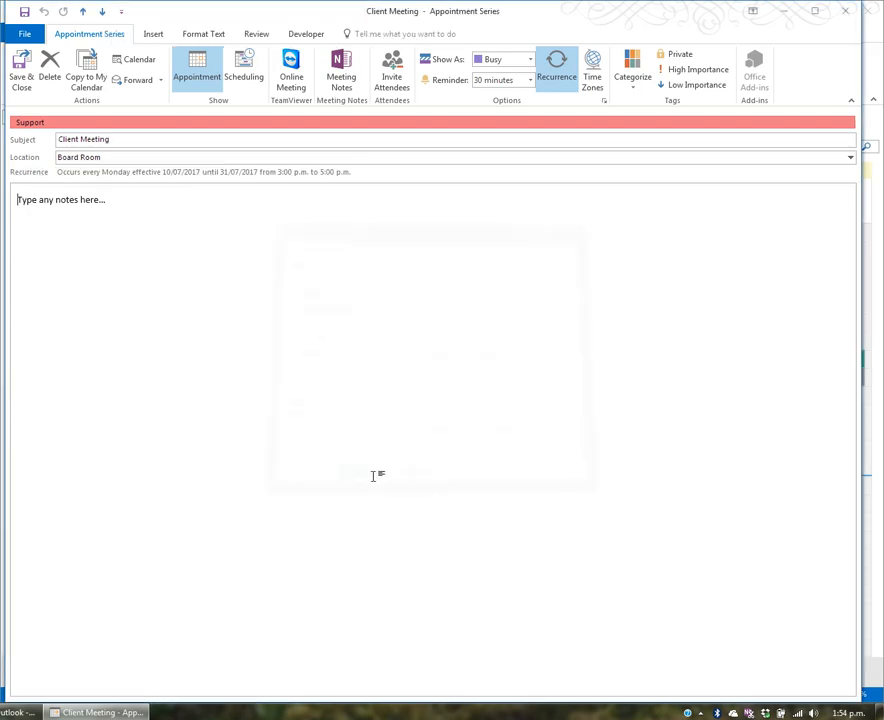
{"action": "left_click", "coordinate": [21, 72]}
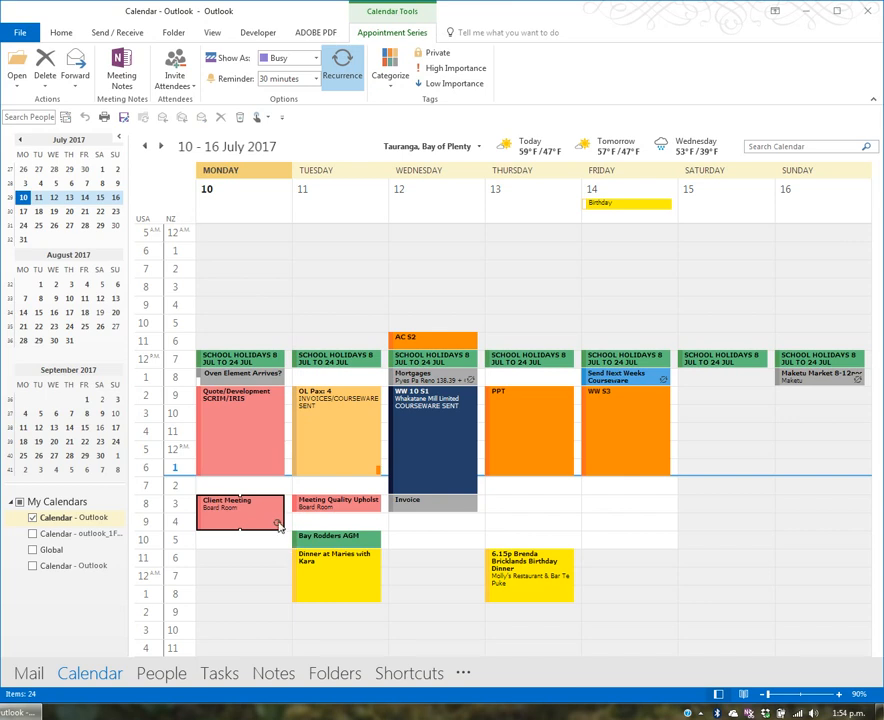
Step: Check the Client Meeting's recurrence in the weeks up to 7-13 August and return to the week of 10 July
{"action": "mouse_move", "coordinate": [279, 524]}
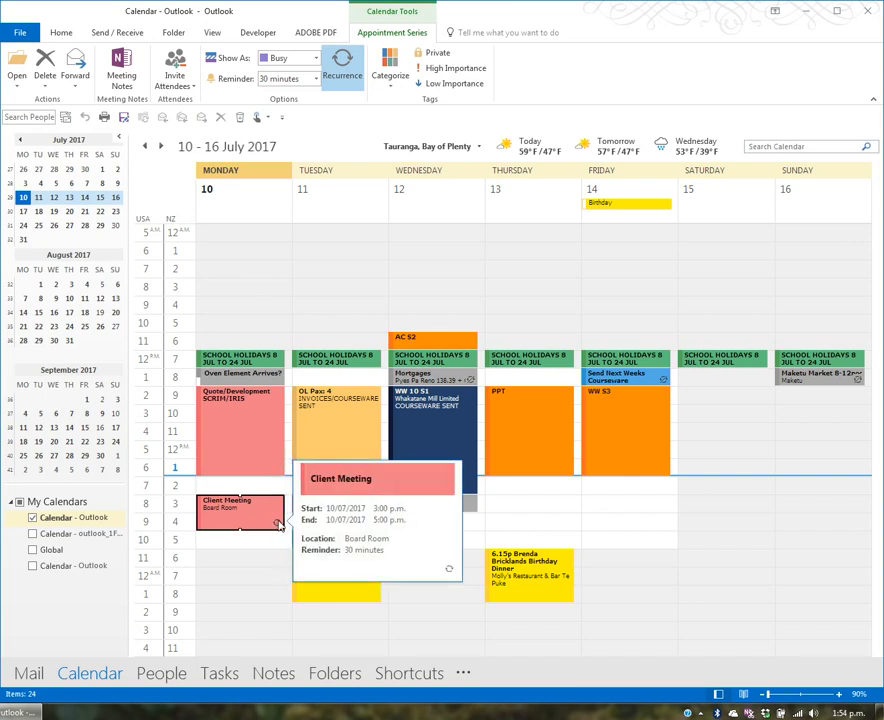
{"action": "left_click", "coordinate": [5, 213]}
{"action": "left_click", "coordinate": [5, 225]}
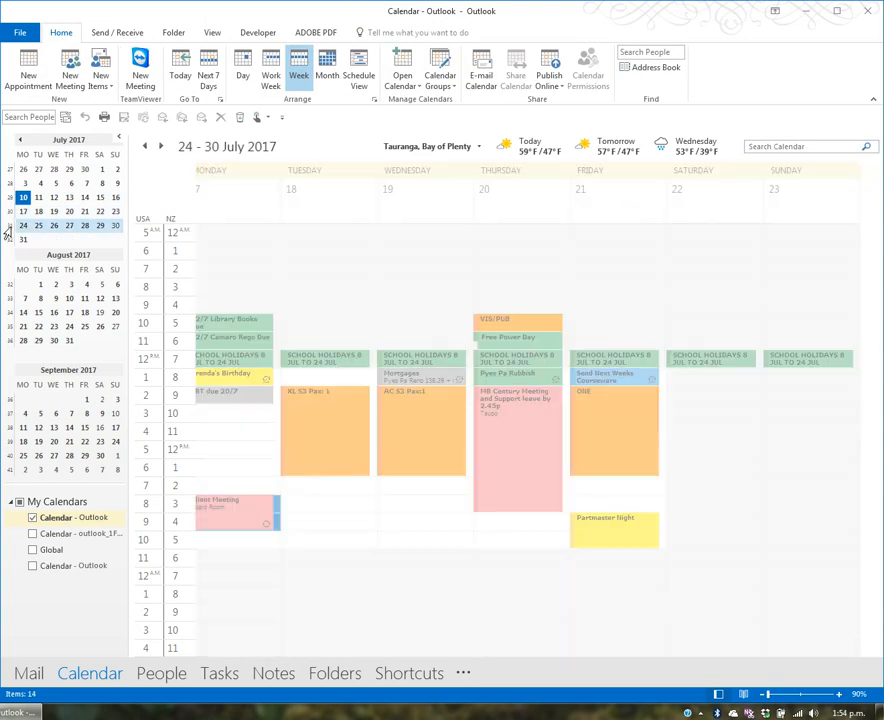
{"action": "left_click", "coordinate": [6, 239]}
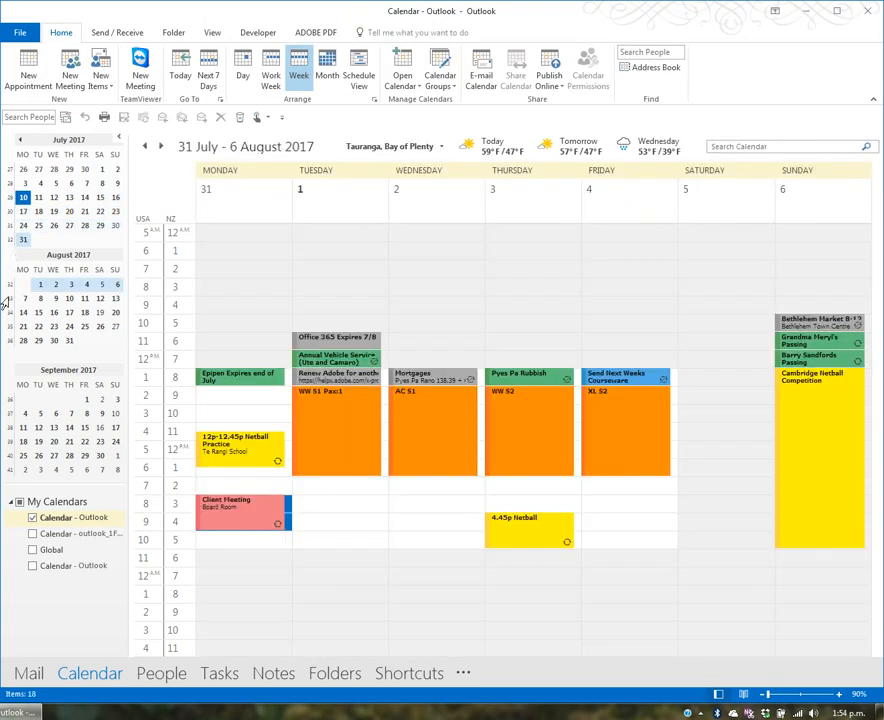
{"action": "left_click", "coordinate": [6, 298]}
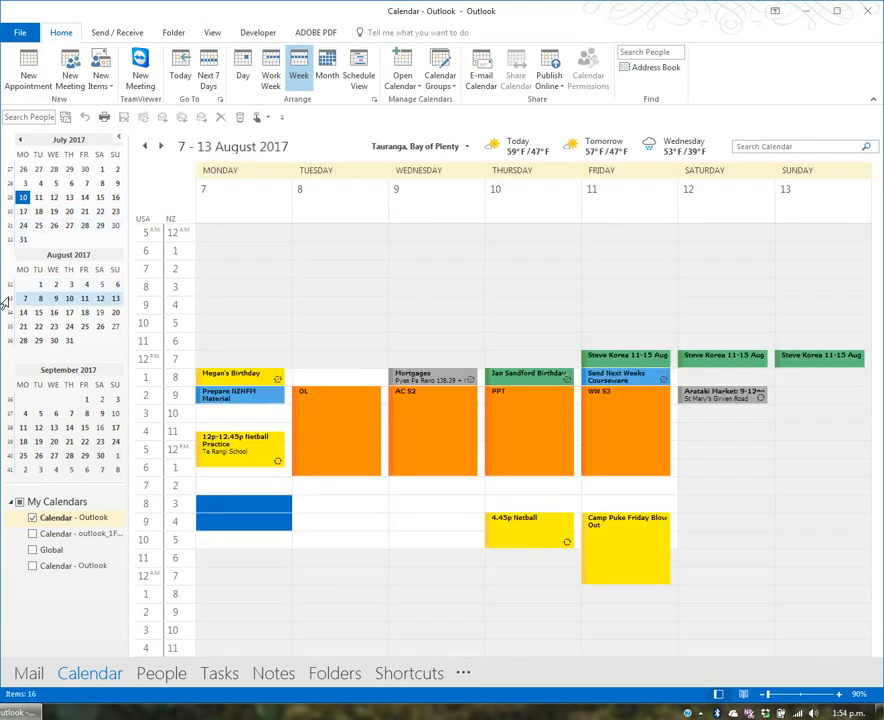
{"action": "left_click", "coordinate": [6, 197]}
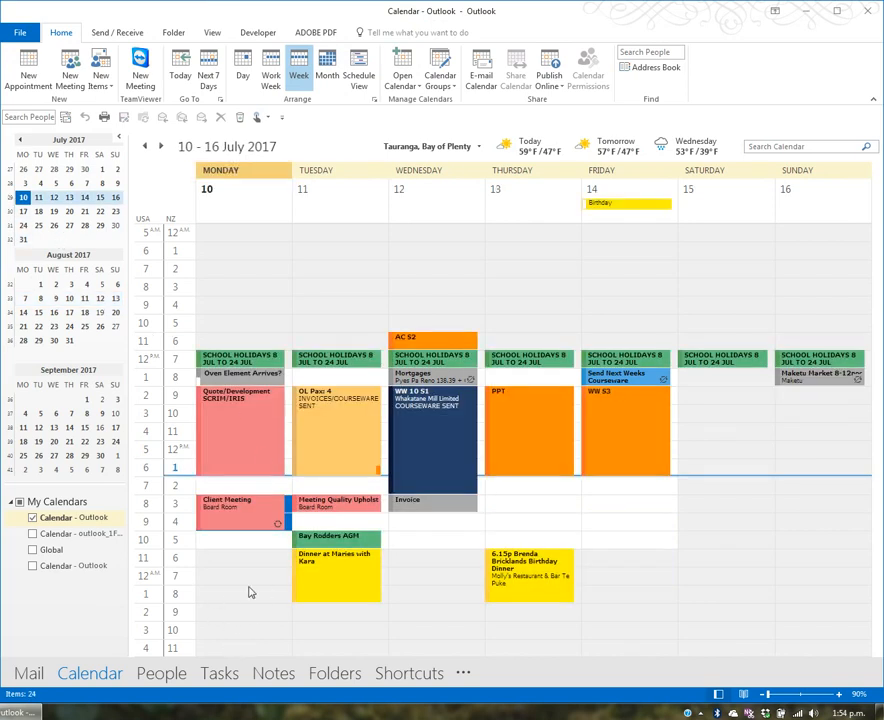
Step: Open the entire Client Meeting series, change its appointment time to 3:30 p.m. to 5:00 p.m., and save and close it
{"action": "double_click", "coordinate": [250, 523]}
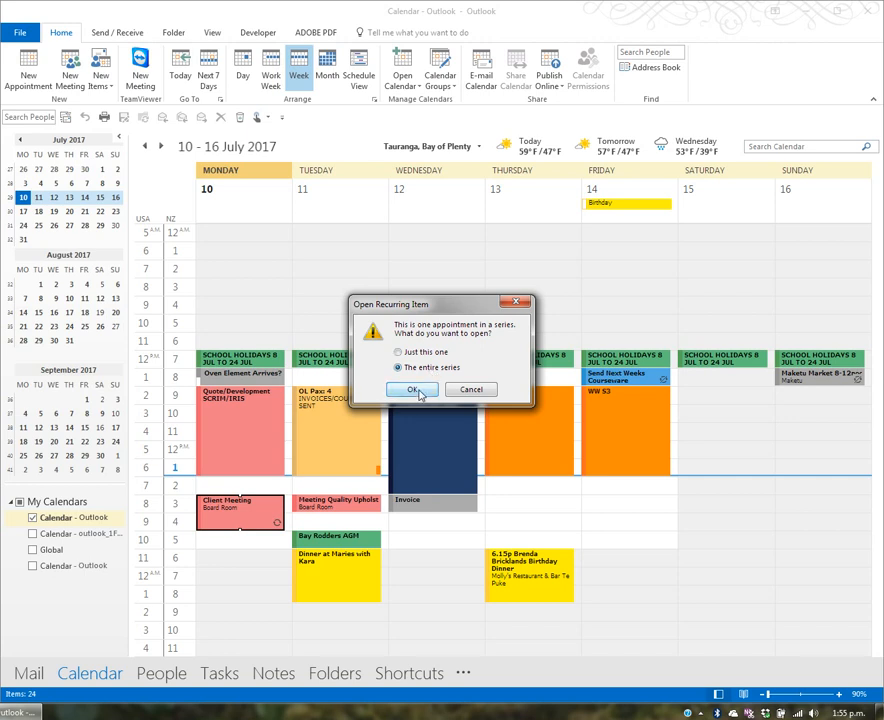
{"action": "left_click", "coordinate": [411, 390]}
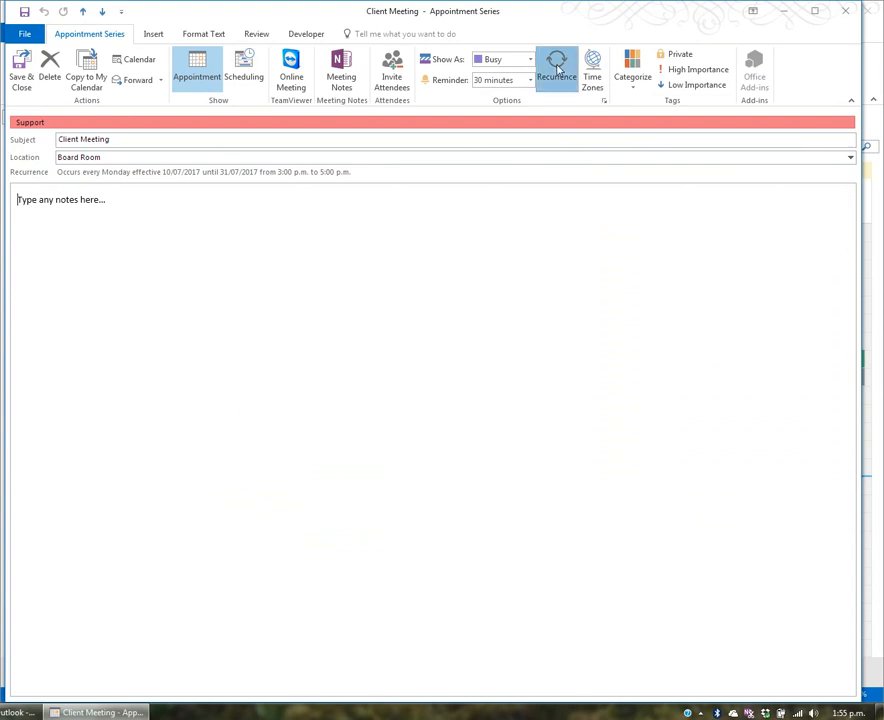
{"action": "left_click", "coordinate": [561, 79]}
{"action": "left_click", "coordinate": [404, 258]}
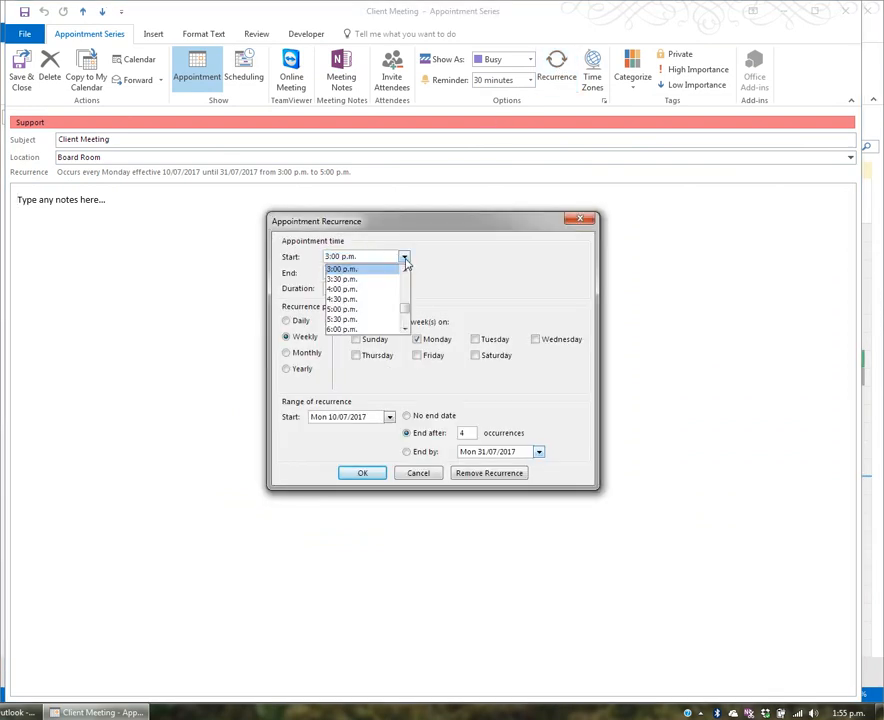
{"action": "left_click", "coordinate": [386, 281]}
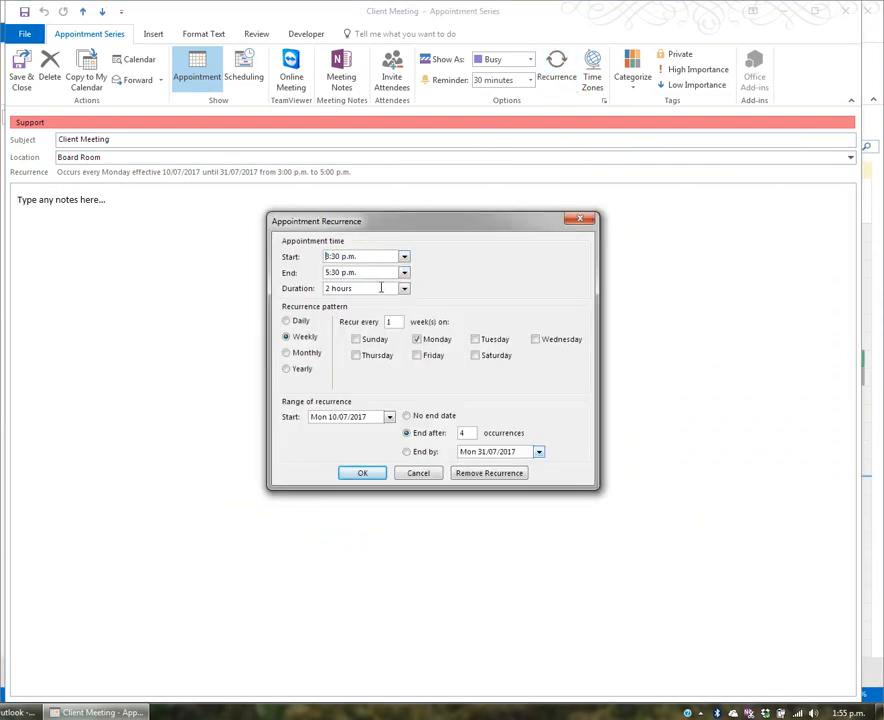
{"action": "left_click", "coordinate": [404, 273]}
{"action": "left_click", "coordinate": [404, 285]}
{"action": "left_click", "coordinate": [395, 286]}
{"action": "left_click", "coordinate": [372, 475]}
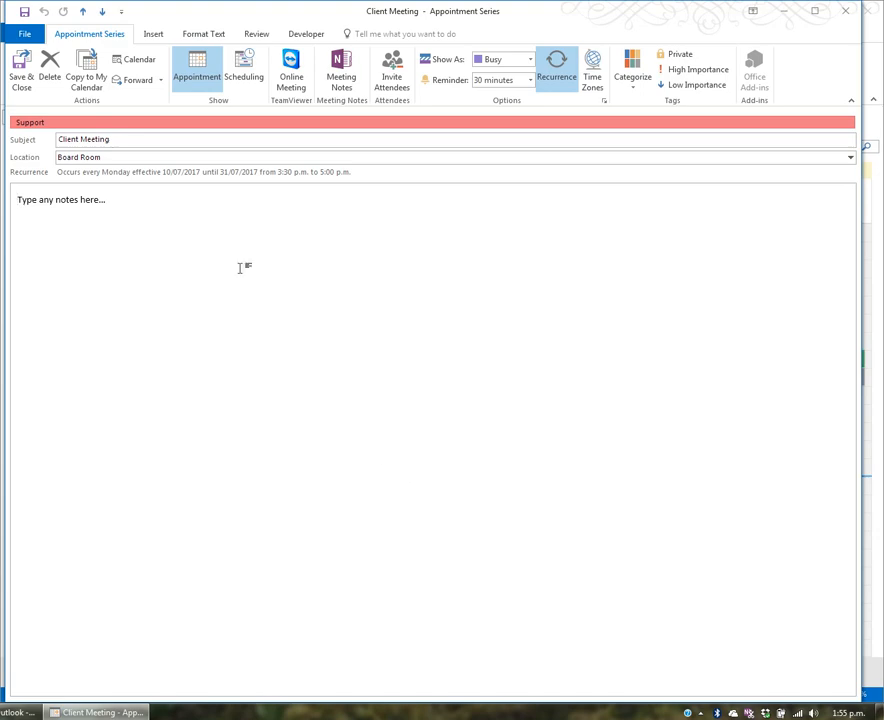
{"action": "left_click", "coordinate": [22, 75]}
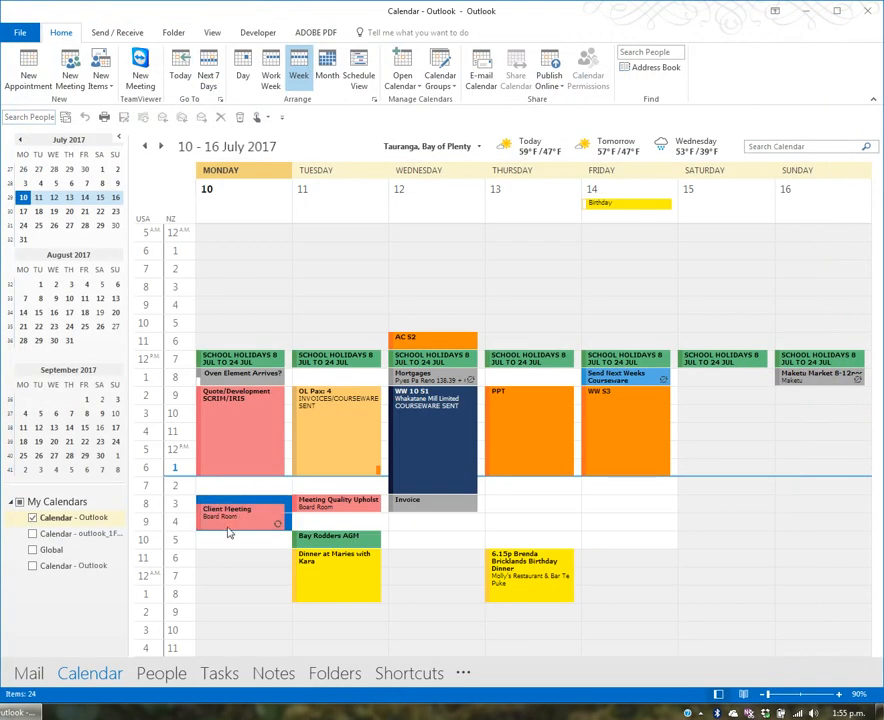
Step: Check the Client Meeting's new time in the remaining July weeks and return to the week of 10 July
{"action": "left_click", "coordinate": [10, 211]}
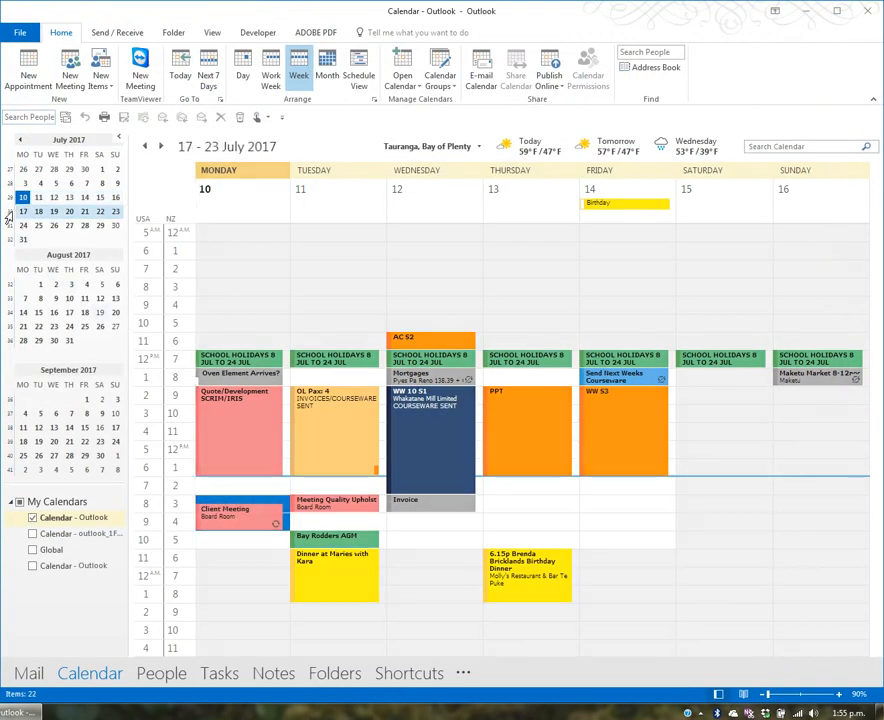
{"action": "left_click", "coordinate": [6, 226]}
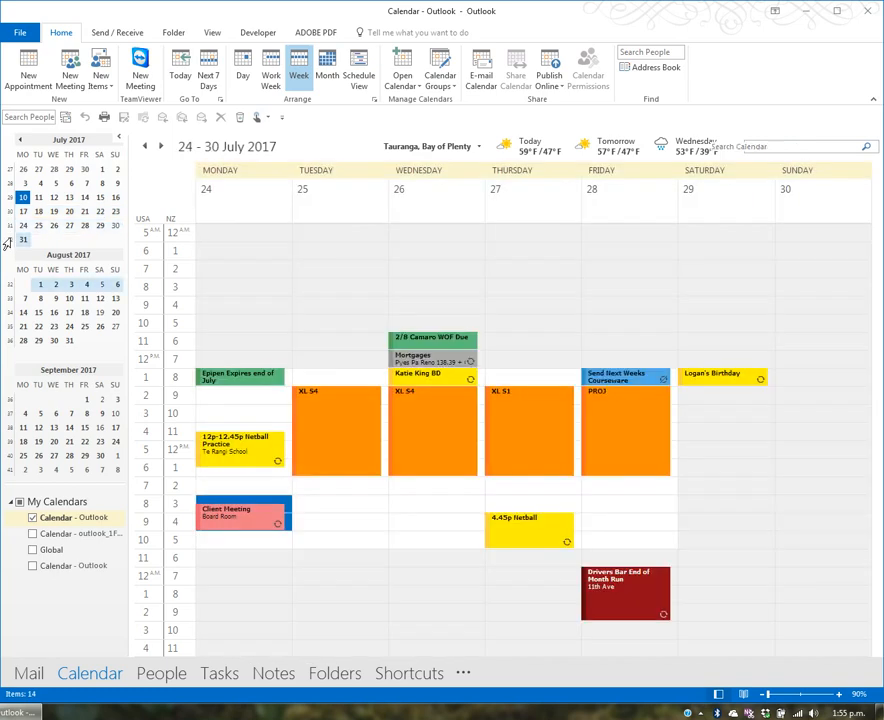
{"action": "left_click", "coordinate": [6, 240]}
{"action": "left_click", "coordinate": [7, 197]}
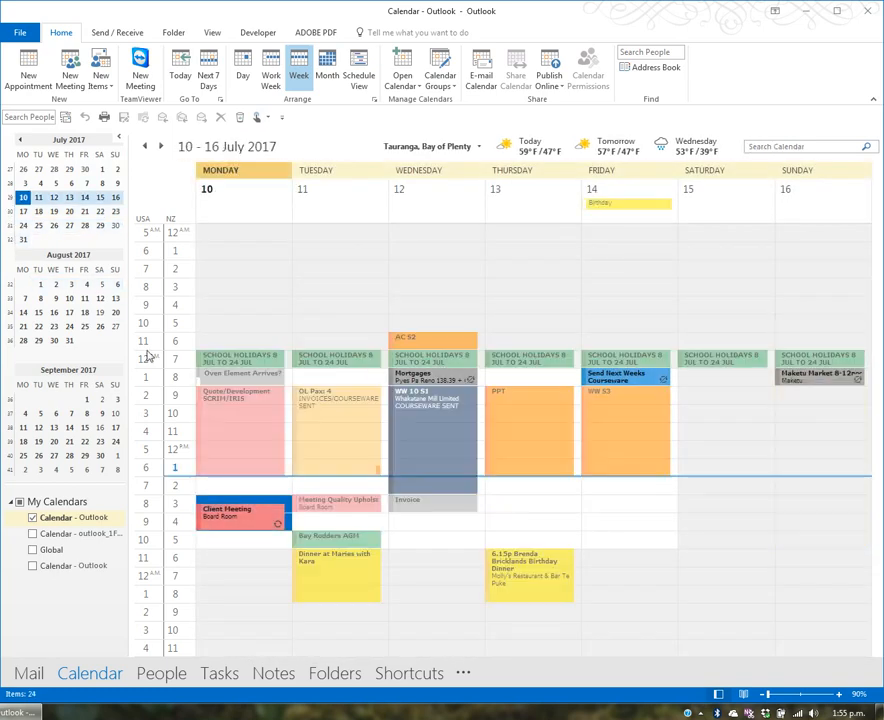
{"action": "left_click", "coordinate": [249, 527]}
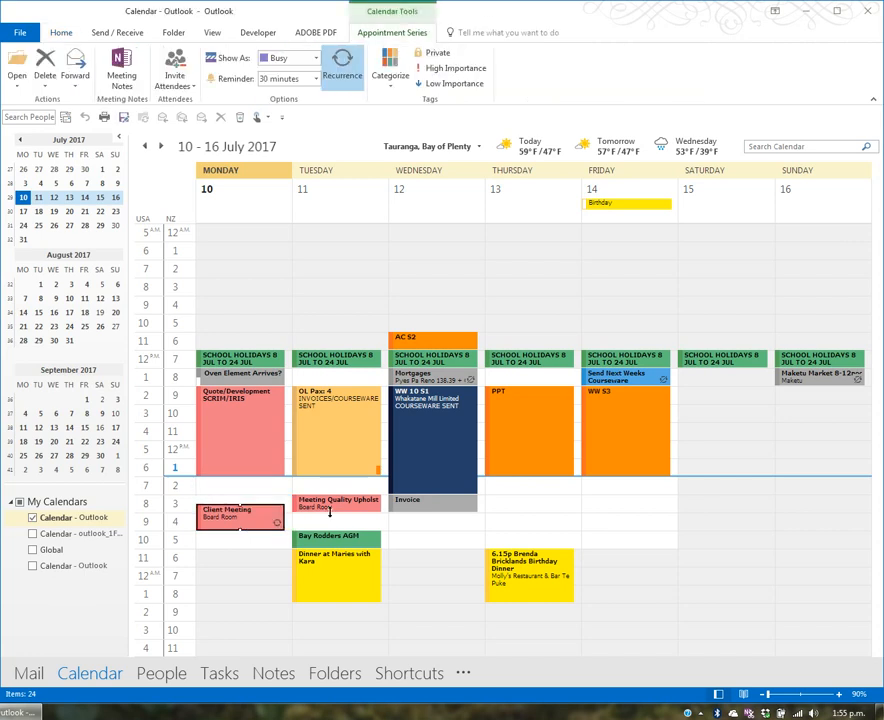
{"action": "key", "text": "Delete"}
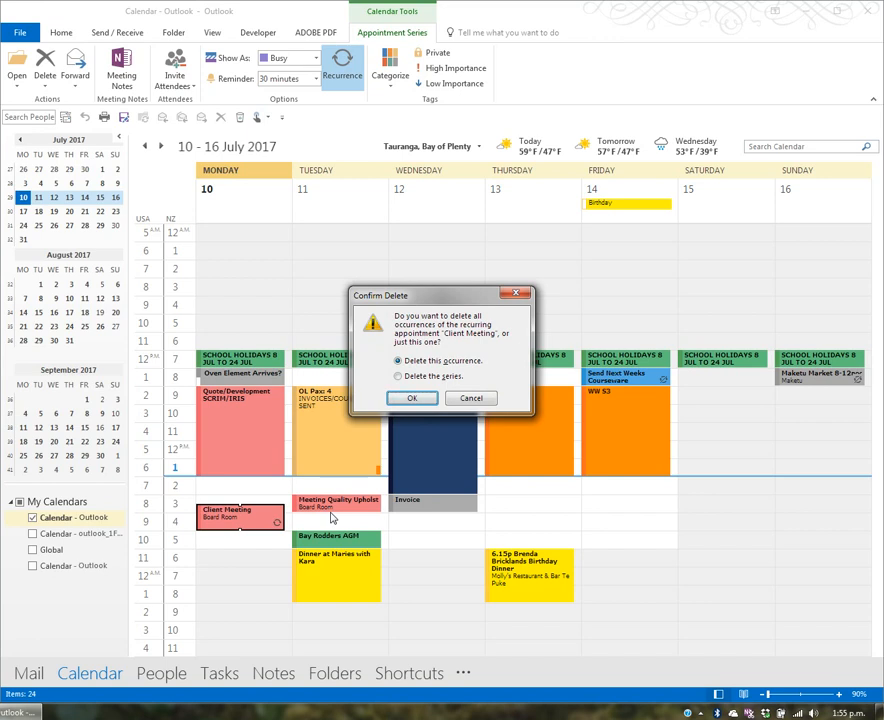
{"action": "left_click", "coordinate": [470, 398]}
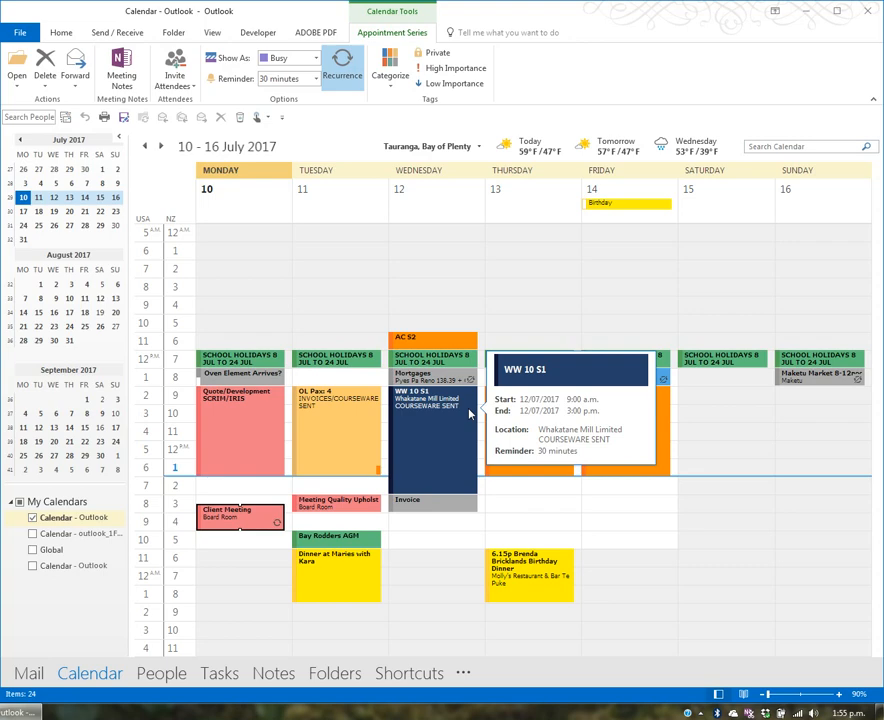
Step: Create a new calendar folder named Calendar-Events directly under the Outlook mailbox from the folder list
{"action": "left_click", "coordinate": [352, 678]}
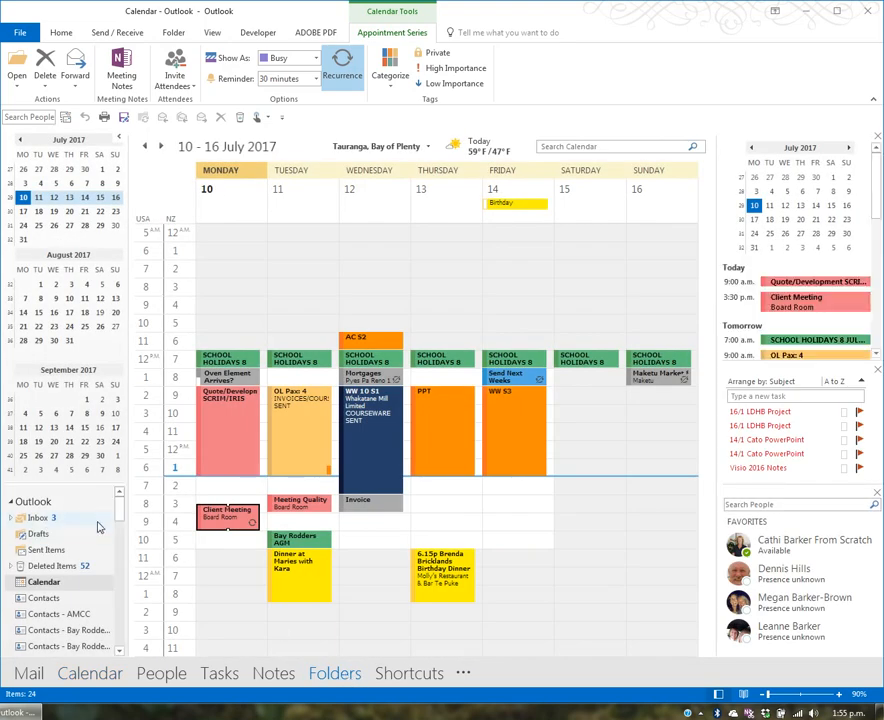
{"action": "right_click", "coordinate": [45, 586]}
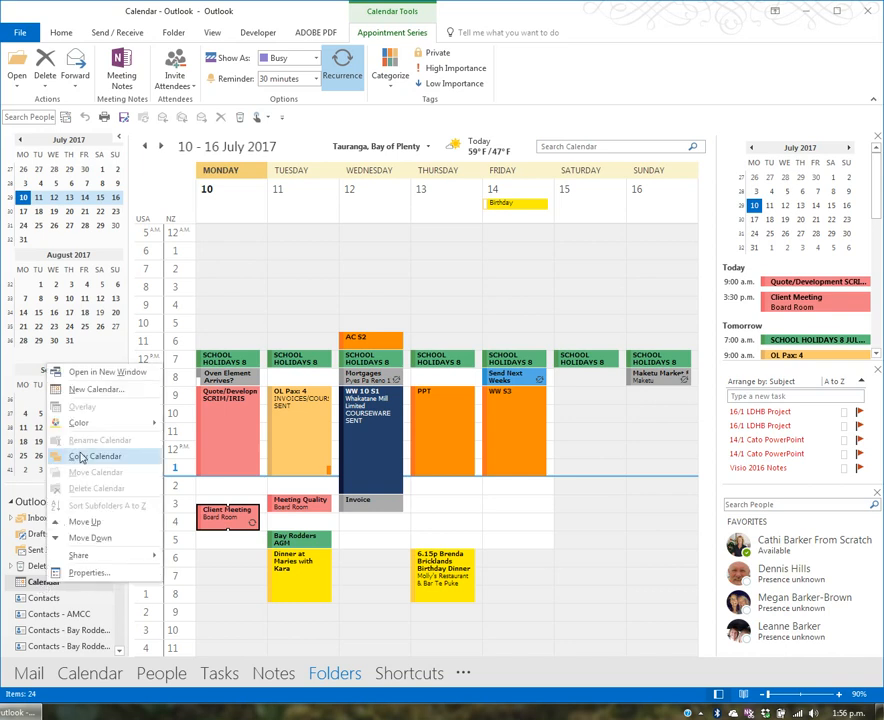
{"action": "left_click", "coordinate": [100, 389]}
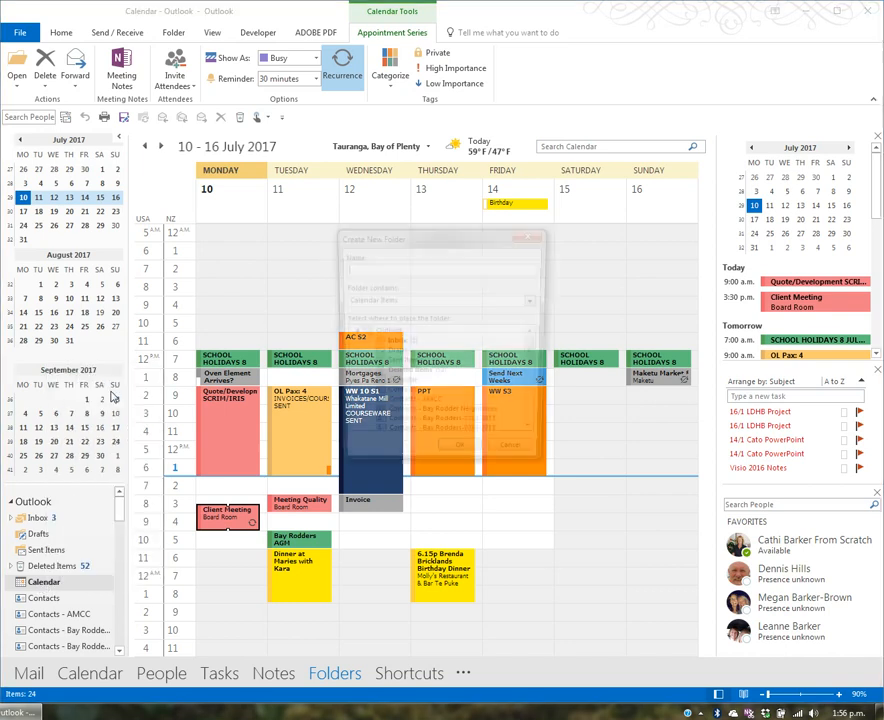
{"action": "type", "text": "Calendar-Events"}
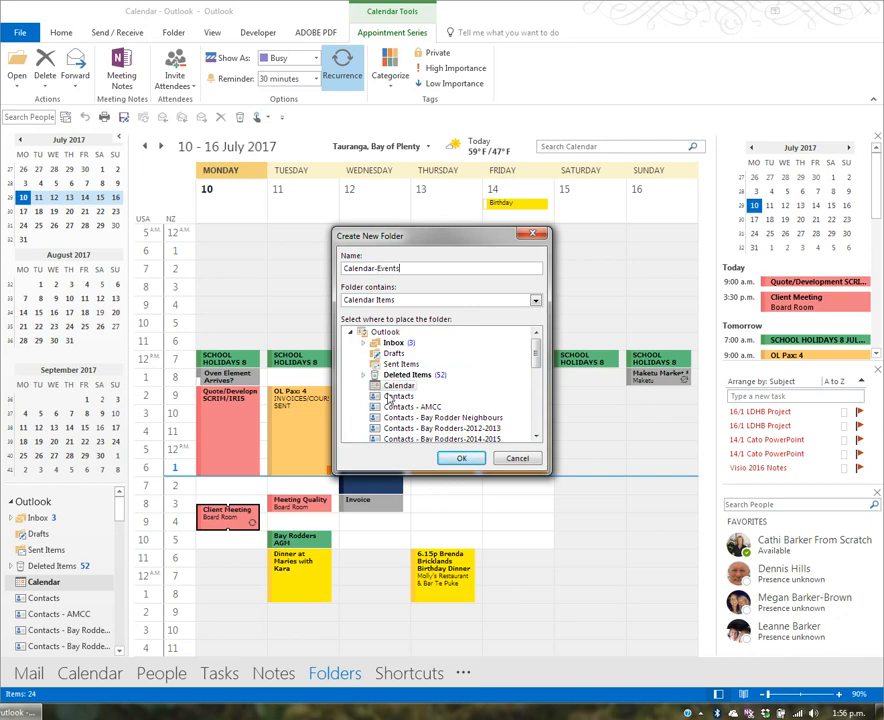
{"action": "left_click", "coordinate": [386, 334]}
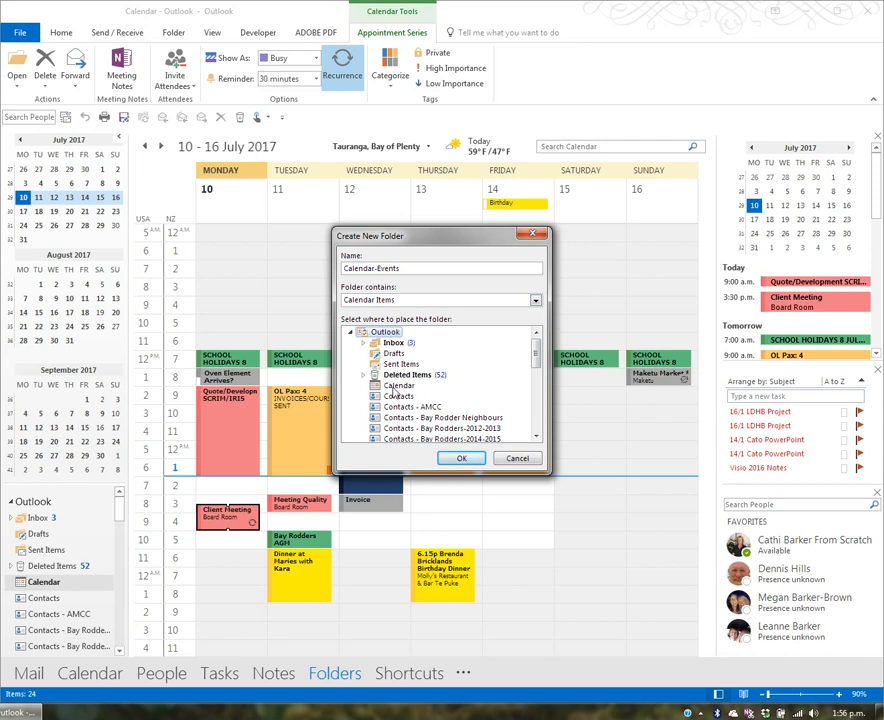
{"action": "left_click", "coordinate": [462, 458]}
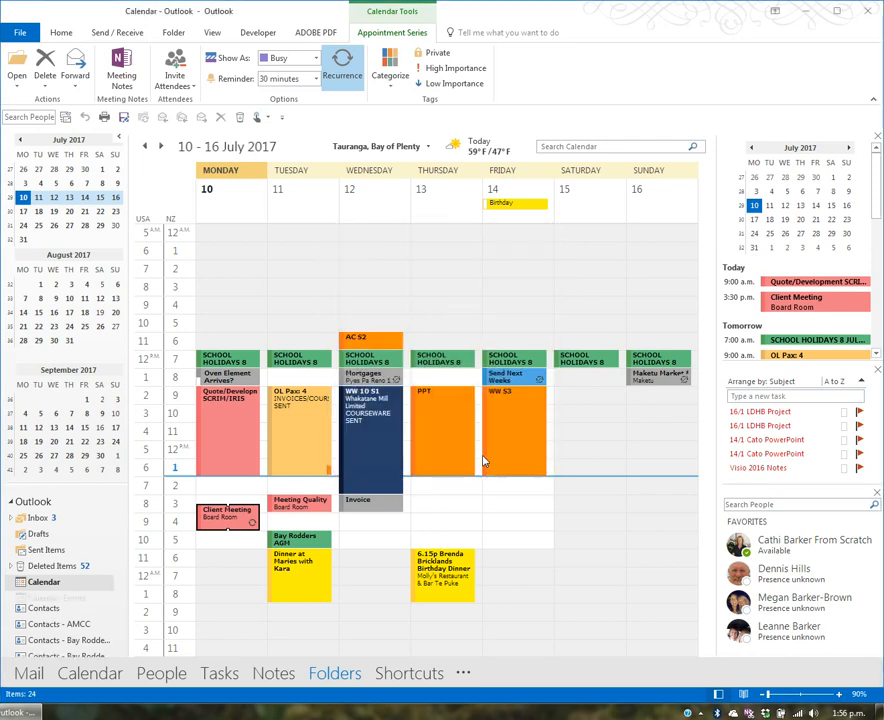
Step: Open the Calendar-Events calendar and display the main Outlook calendar beside it in the calendar view
{"action": "left_click", "coordinate": [49, 600]}
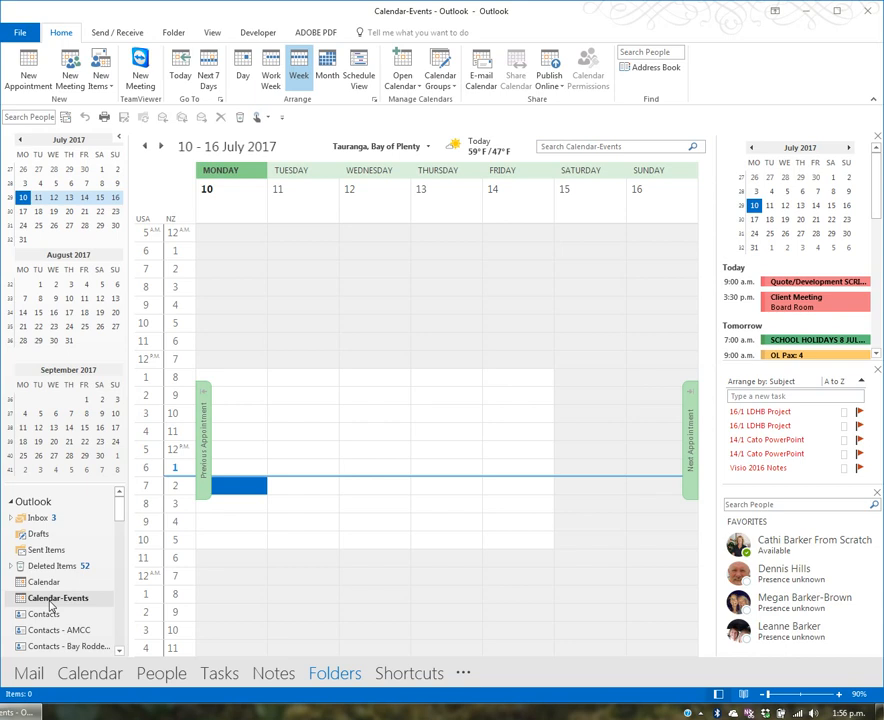
{"action": "left_click", "coordinate": [92, 675]}
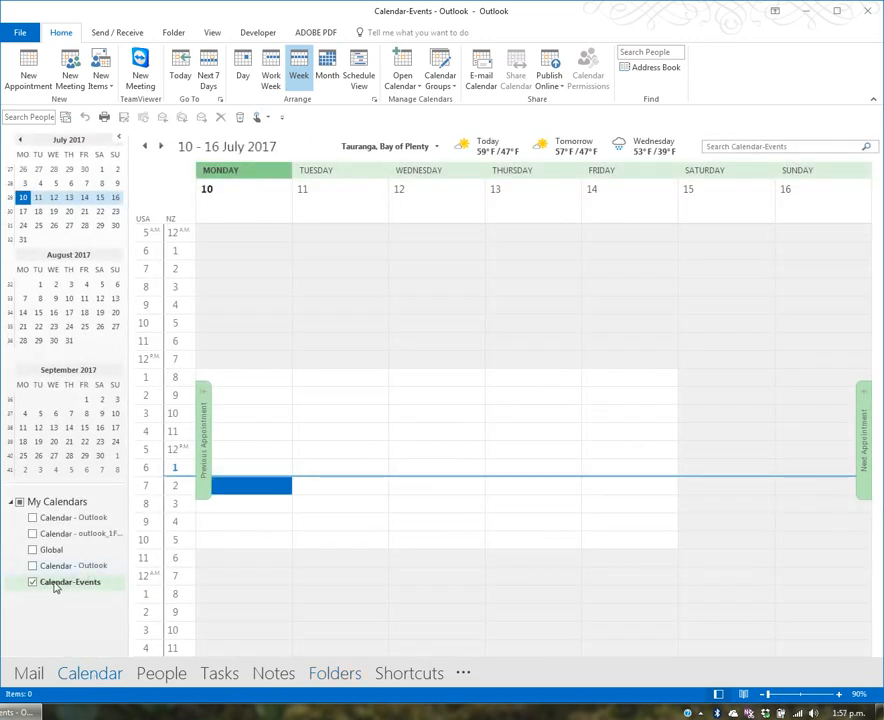
{"action": "left_click", "coordinate": [38, 519]}
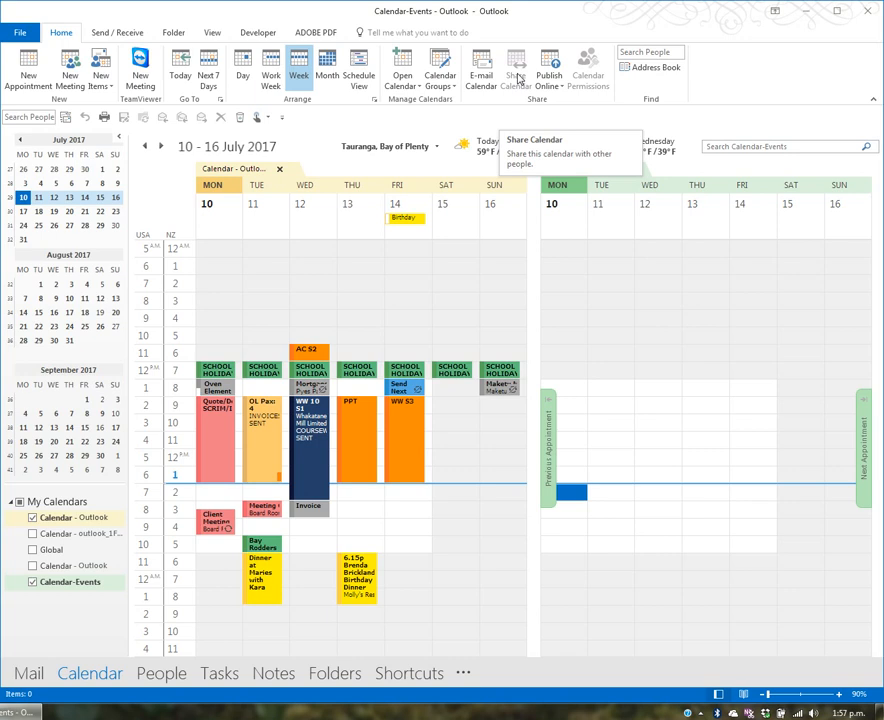
{"action": "left_click", "coordinate": [414, 86]}
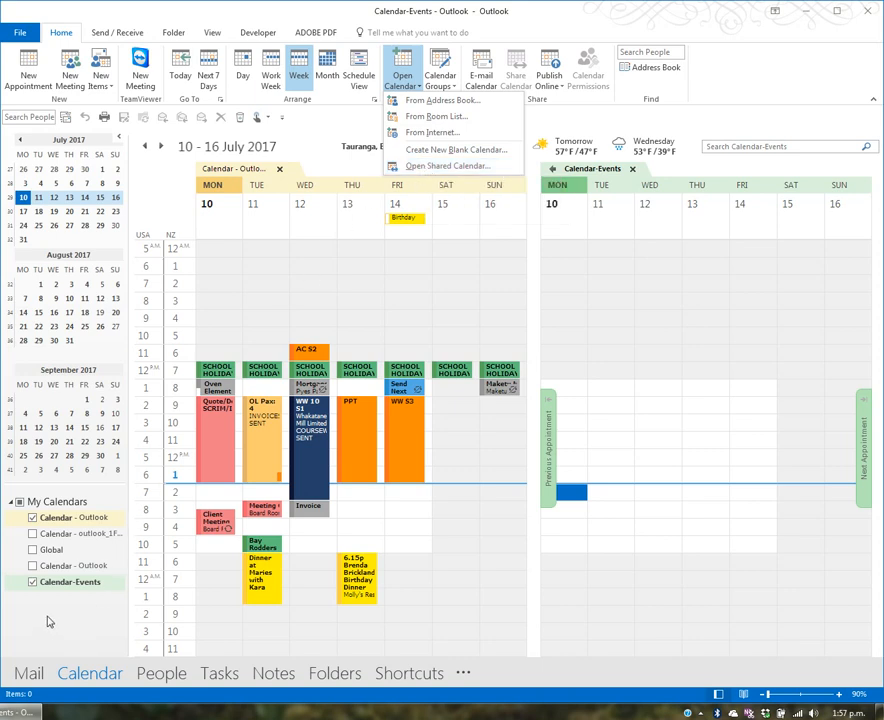
{"action": "left_click", "coordinate": [636, 258]}
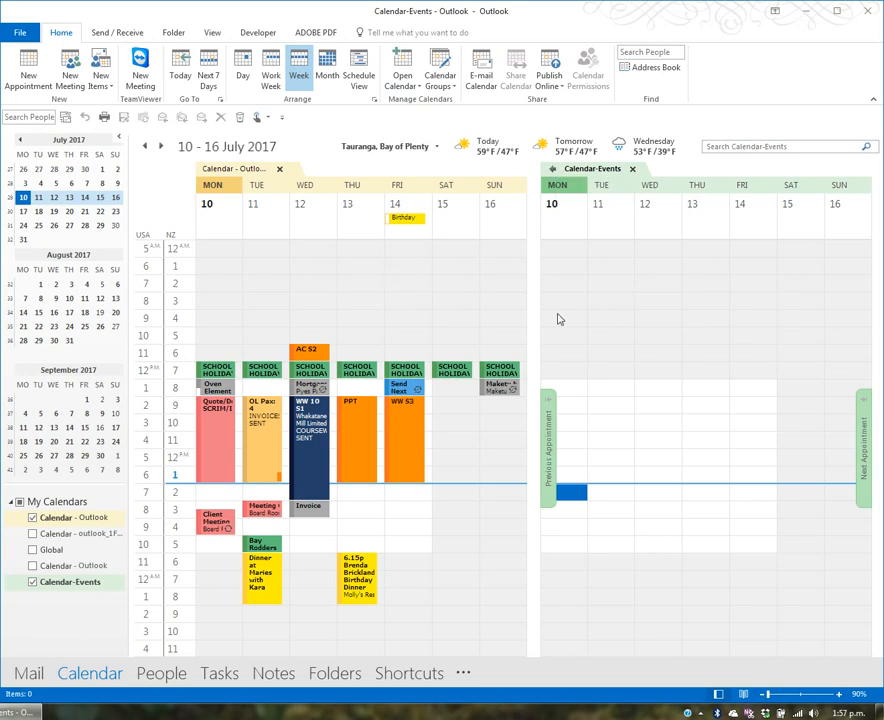
Step: Create and save an appointment named Appointment in the Calendar-Events calendar for Monday 10 July, 9:00 a.m. to 10:00 a.m
{"action": "left_click", "coordinate": [625, 424]}
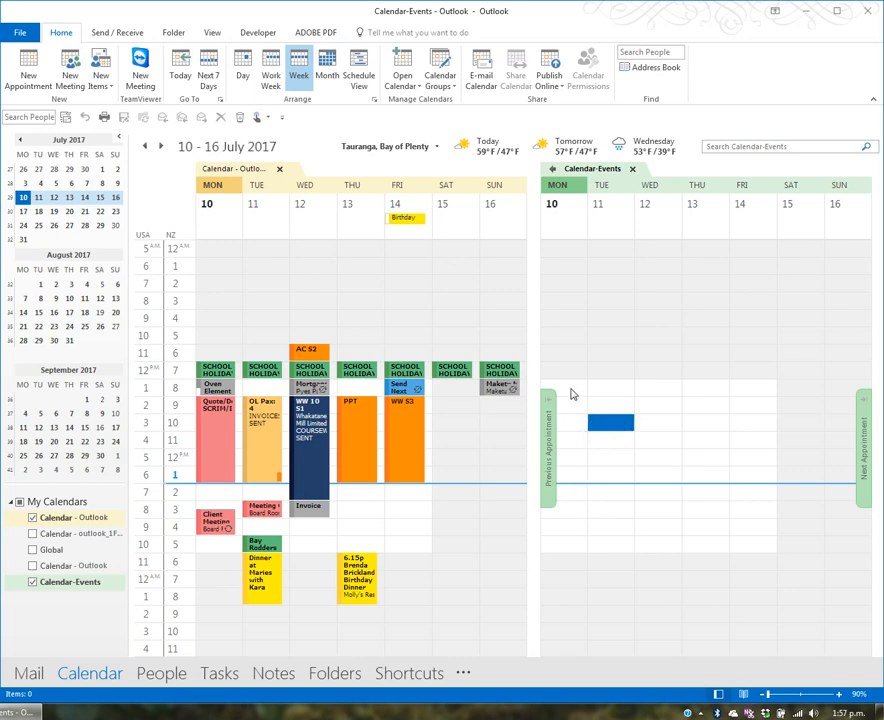
{"action": "double_click", "coordinate": [576, 405]}
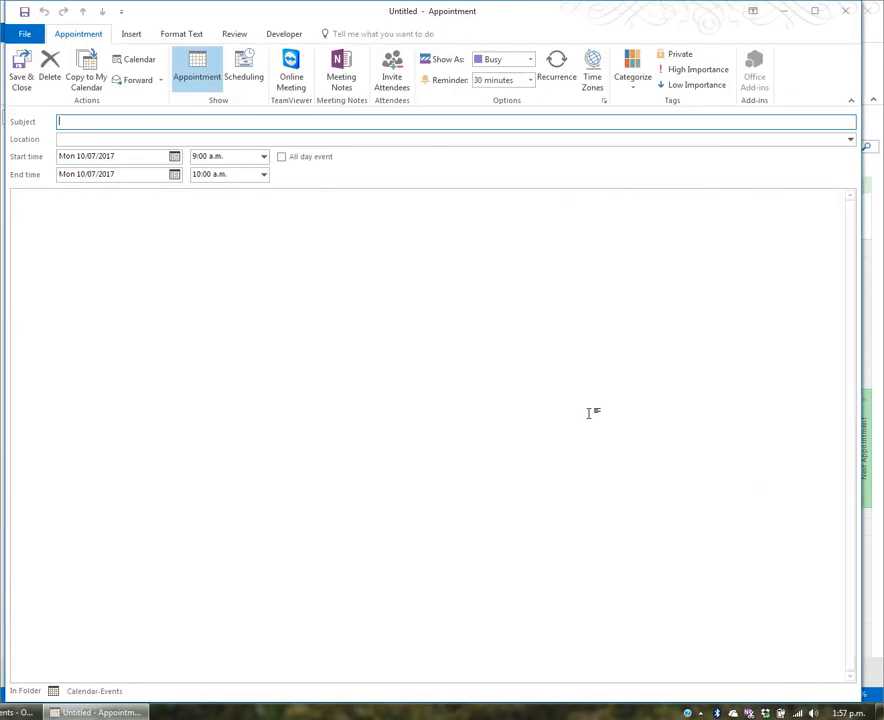
{"action": "type", "text": "Appointmwi"}
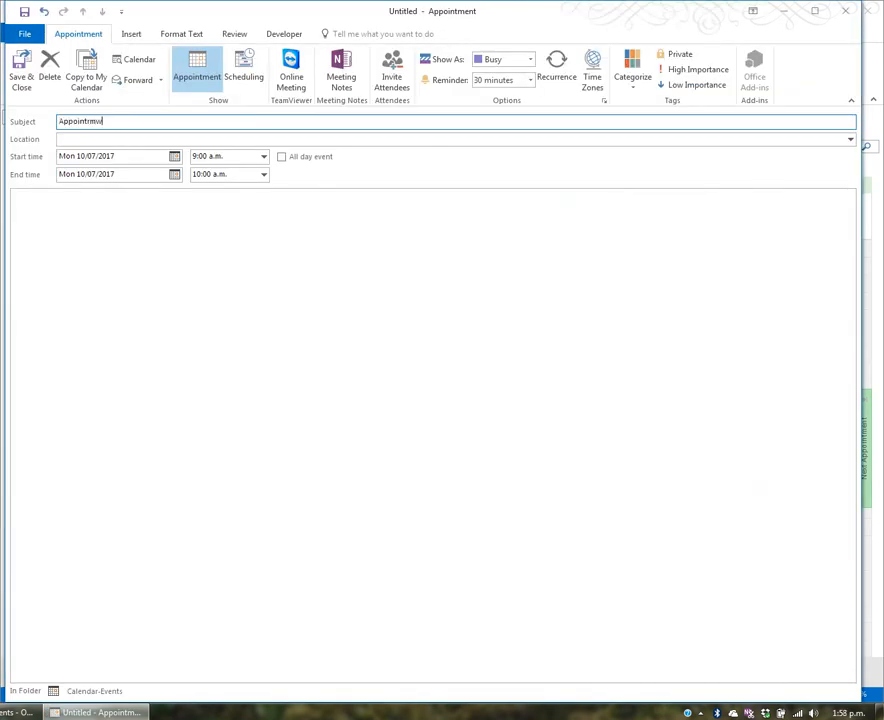
{"action": "key", "text": "BackSpace"}
{"action": "key", "text": "BackSpace"}
{"action": "key", "text": "BackSpace"}
{"action": "key", "text": "BackSpace"}
{"action": "key", "text": "BackSpace"}
{"action": "key", "text": "BackSpace"}
{"action": "type", "text": "ment"}
{"action": "left_click", "coordinate": [20, 62]}
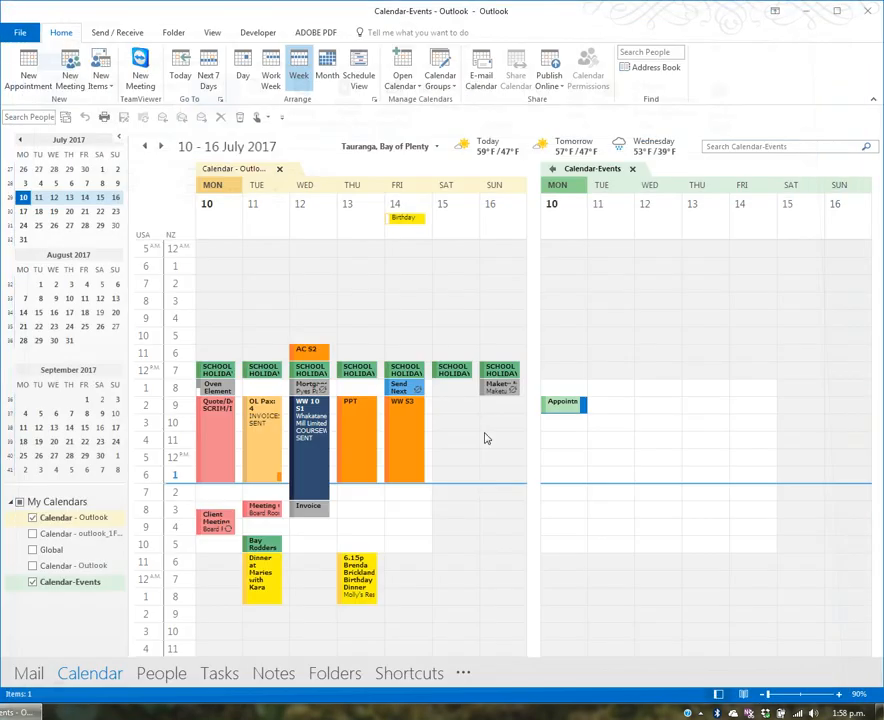
Step: Extend Monday's Appointment in Calendar-Events to 3:00 p.m. and copy it to Tuesday through Friday of the same week
{"action": "left_click_drag", "start_coordinate": [560, 408], "coordinate": [558, 494]}
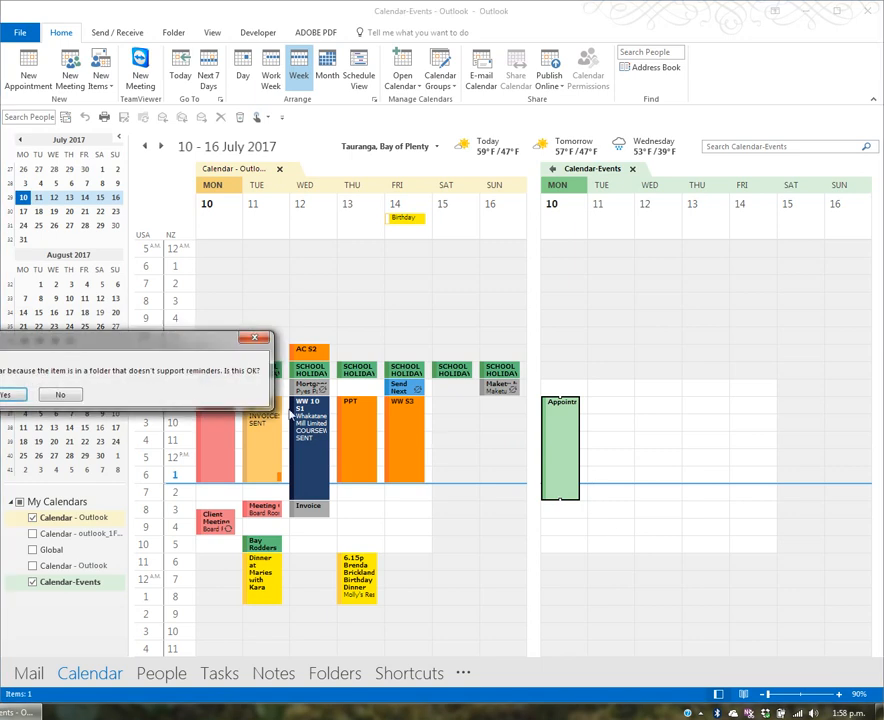
{"action": "key", "text": "Return"}
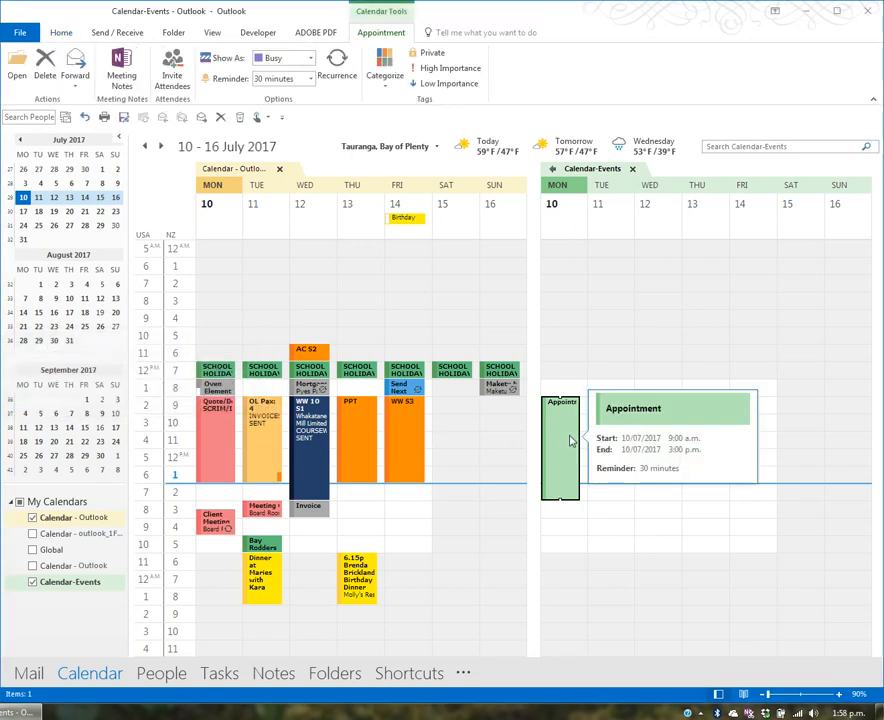
{"action": "left_click_drag", "start_coordinate": [563, 408], "coordinate": [757, 405]}
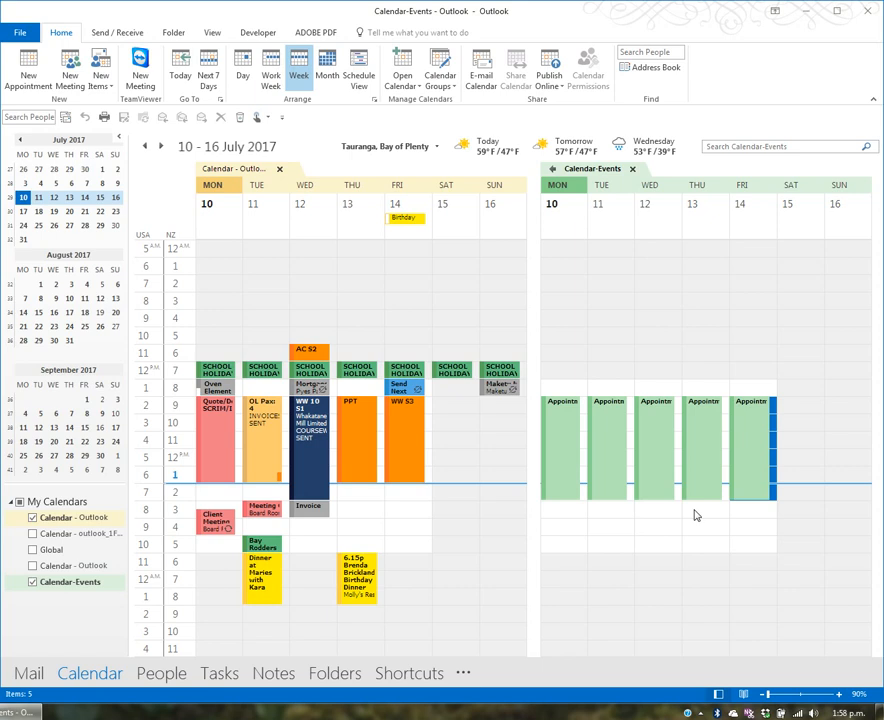
Step: Extend the Calendar-Events appointment on Thursday 13 July to 4:00 p.m. and the one on Friday 14 July to 5:00 p.m
{"action": "left_click", "coordinate": [700, 495]}
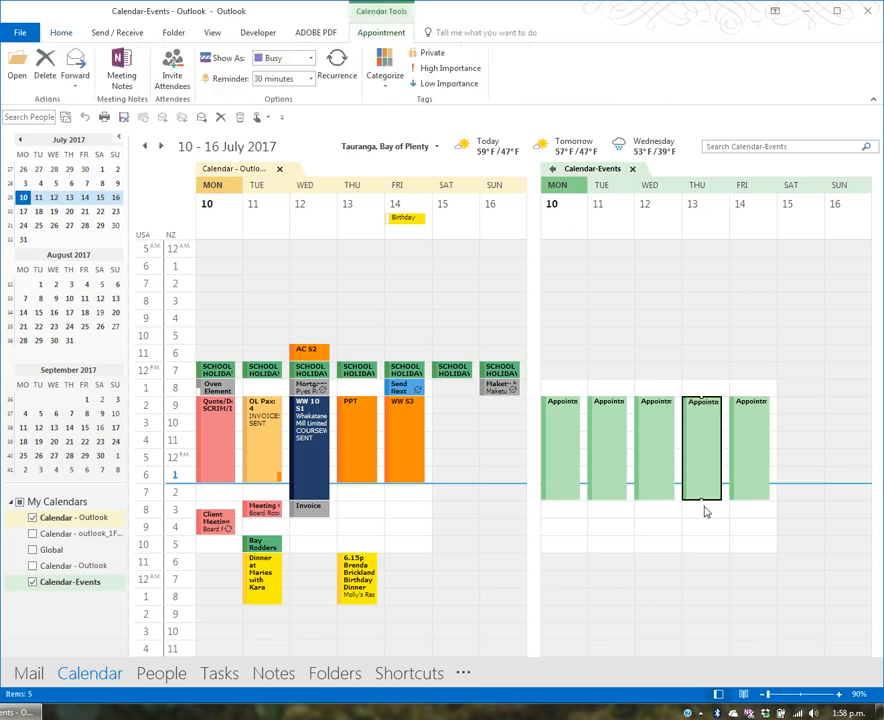
{"action": "left_click_drag", "start_coordinate": [696, 497], "coordinate": [702, 516]}
{"action": "left_click", "coordinate": [748, 494]}
{"action": "left_click_drag", "start_coordinate": [747, 498], "coordinate": [747, 535]}
{"action": "left_click", "coordinate": [727, 545]}
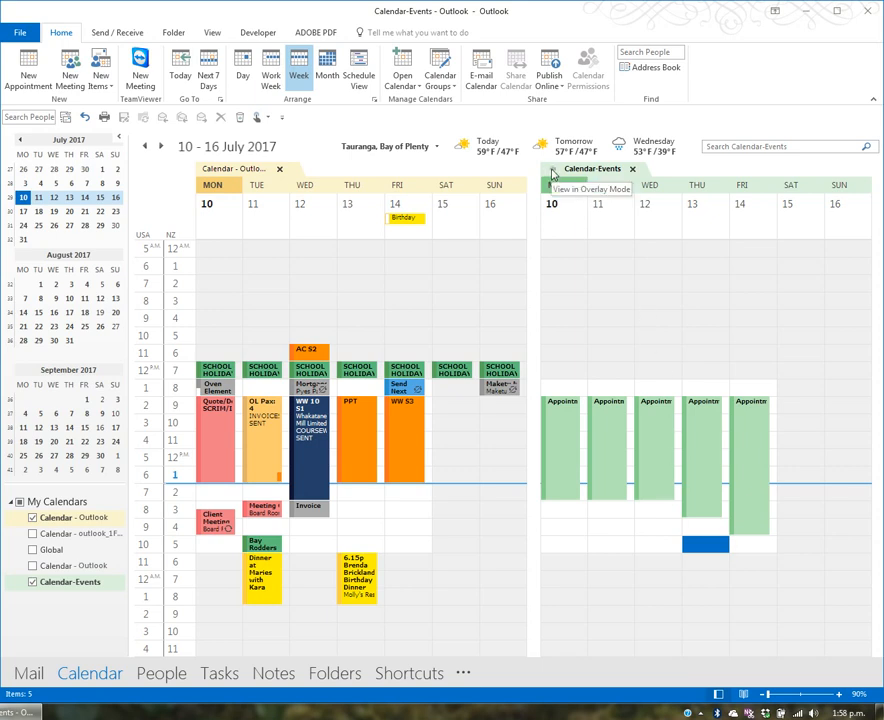
Step: View the two calendars overlaid, bringing each one to the front in turn, and return to the side-by-side view
{"action": "left_click", "coordinate": [552, 174]}
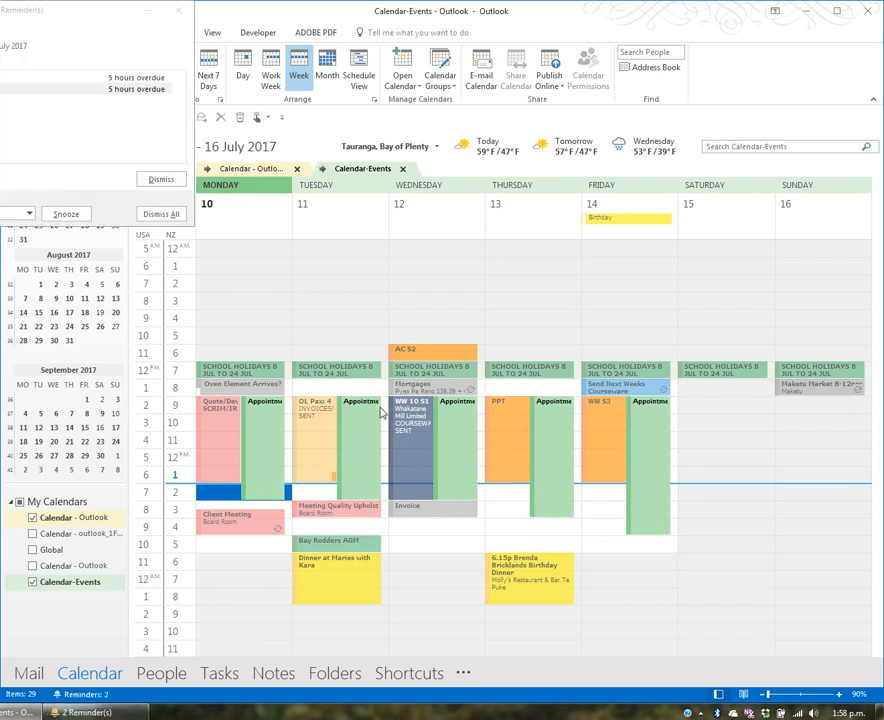
{"action": "left_click_drag", "start_coordinate": [90, 13], "coordinate": [0, 105]}
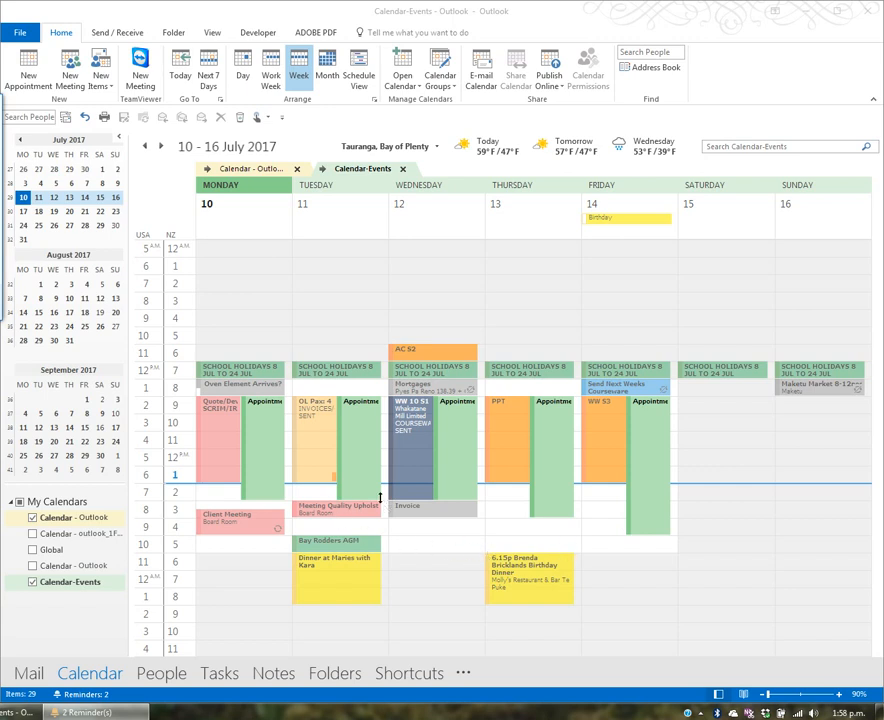
{"action": "left_click", "coordinate": [251, 169]}
{"action": "left_click", "coordinate": [350, 170]}
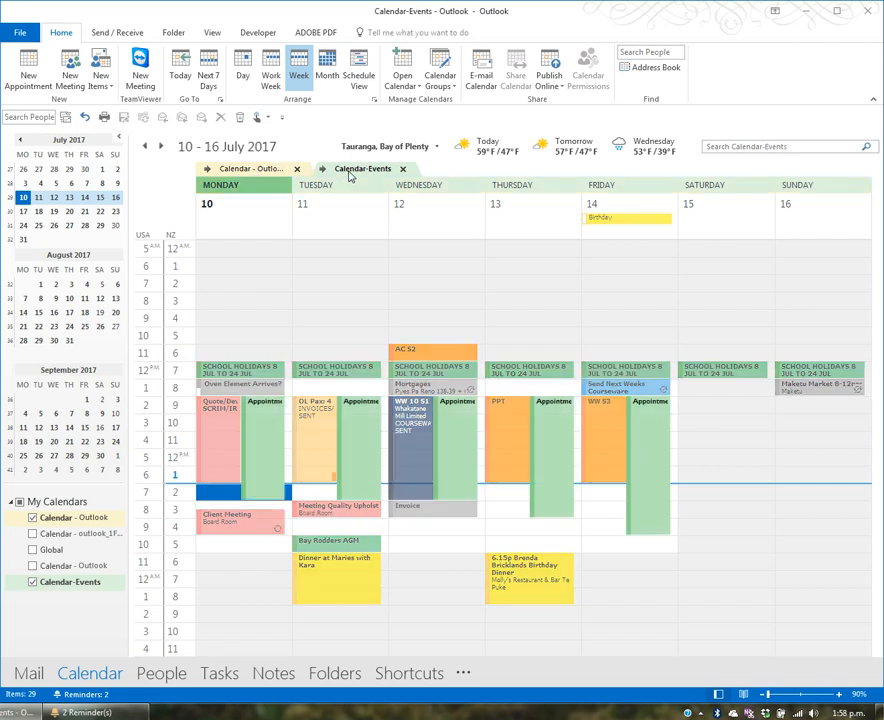
{"action": "left_click", "coordinate": [268, 169]}
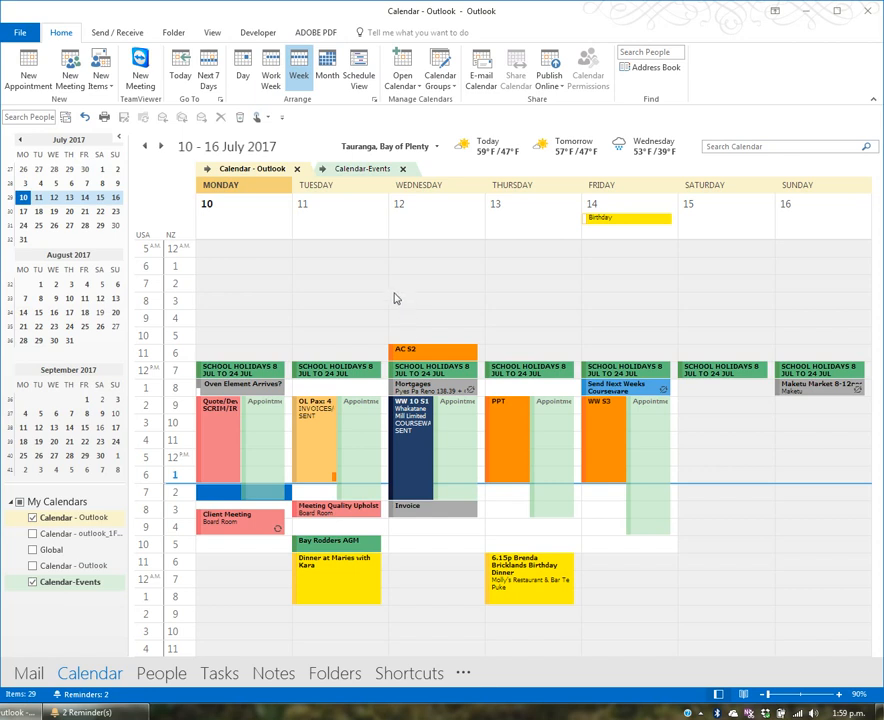
{"action": "left_click", "coordinate": [324, 175]}
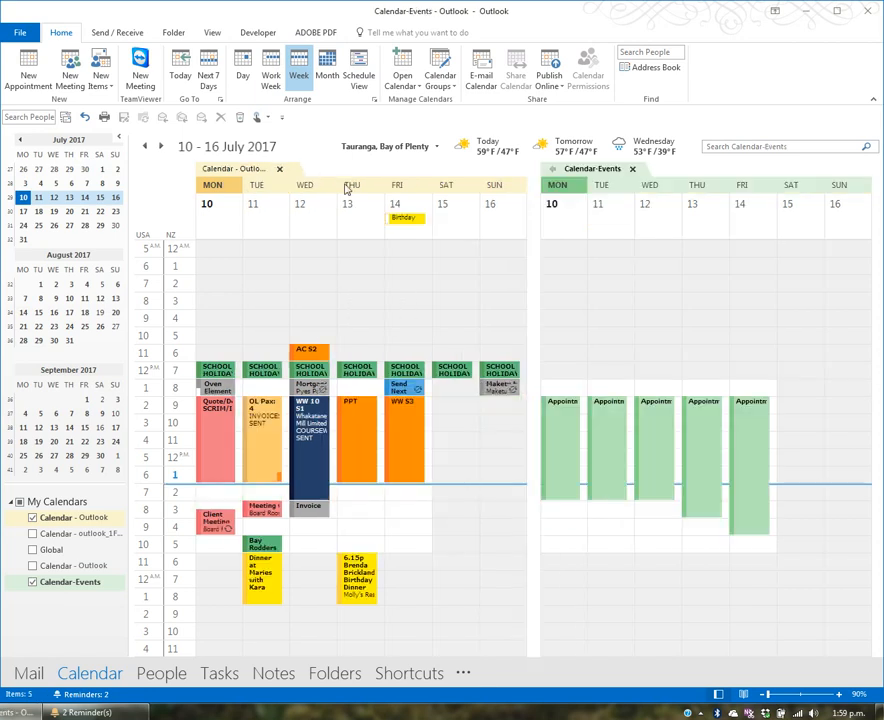
Step: Open the entire Client Meeting series, mark it as private, and save and close it
{"action": "mouse_move", "coordinate": [743, 472]}
{"action": "double_click", "coordinate": [222, 524]}
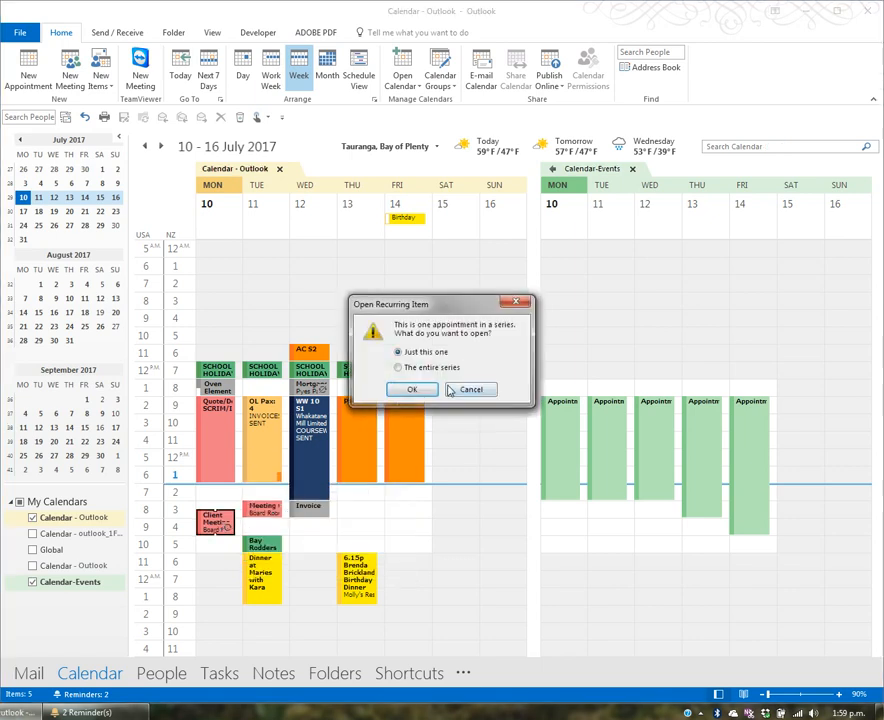
{"action": "left_click", "coordinate": [425, 369]}
{"action": "left_click", "coordinate": [413, 390]}
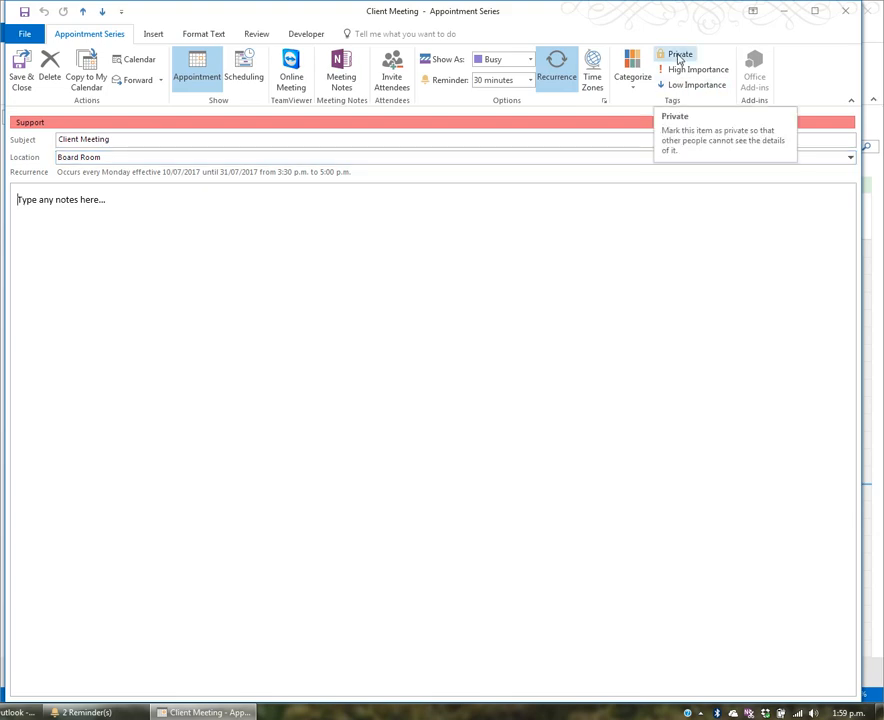
{"action": "left_click", "coordinate": [679, 56]}
{"action": "left_click", "coordinate": [20, 62]}
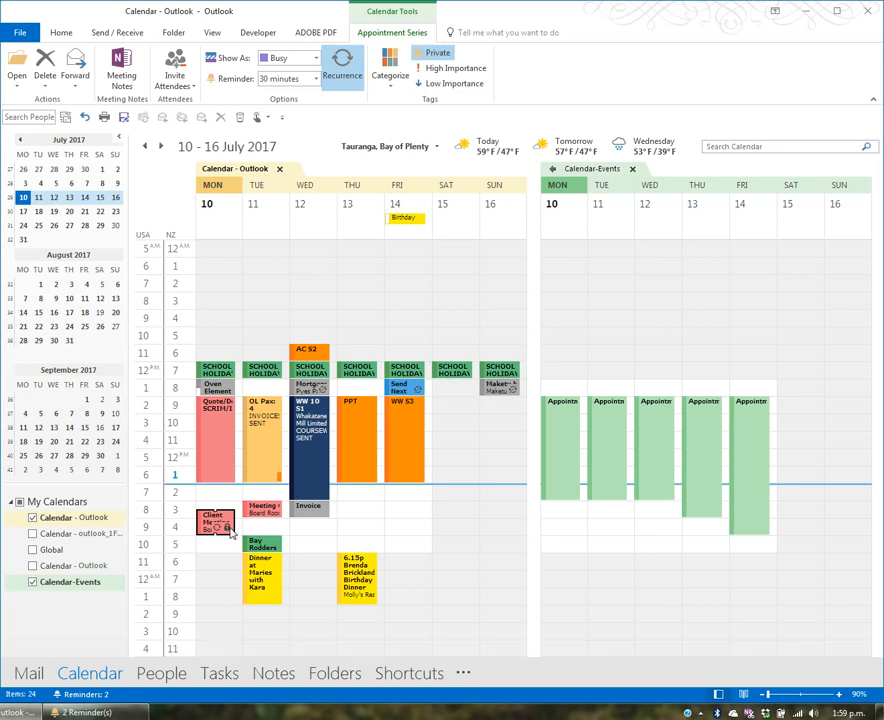
Step: Check the Client Meeting's private marking in the following July weeks and return to the week of 10 July
{"action": "left_click", "coordinate": [9, 214]}
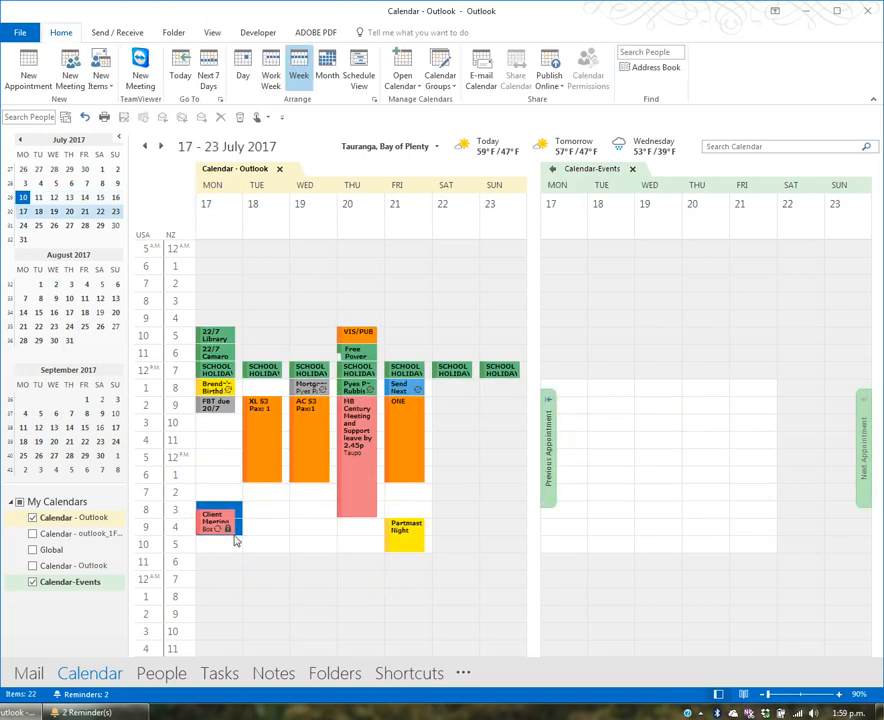
{"action": "left_click", "coordinate": [9, 226]}
{"action": "left_click", "coordinate": [20, 200]}
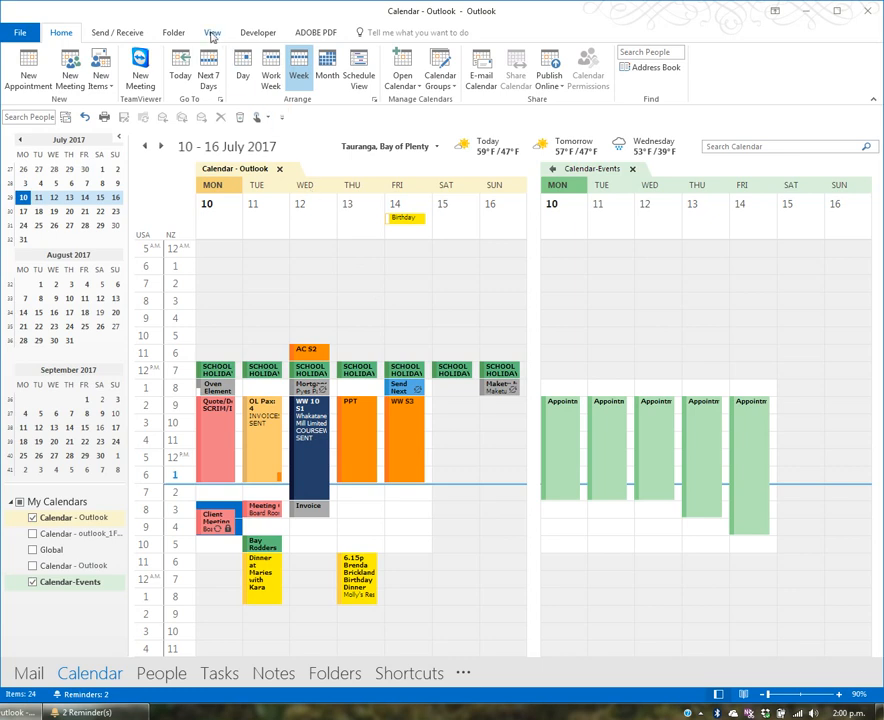
Step: Show the task list in the To-Do Bar beside the calendars
{"action": "left_click", "coordinate": [213, 34]}
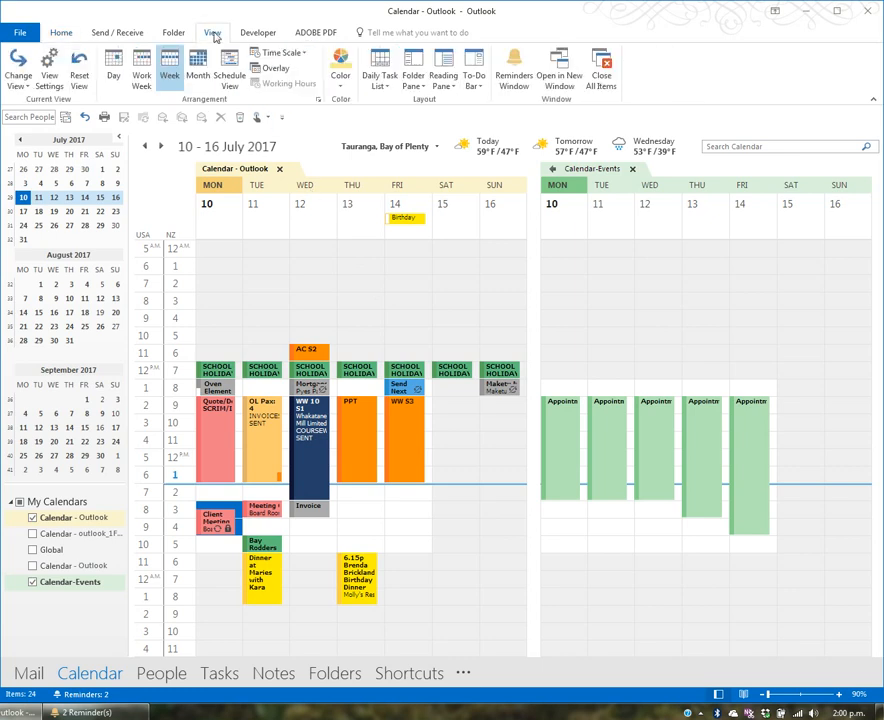
{"action": "left_click", "coordinate": [478, 82]}
{"action": "left_click", "coordinate": [490, 134]}
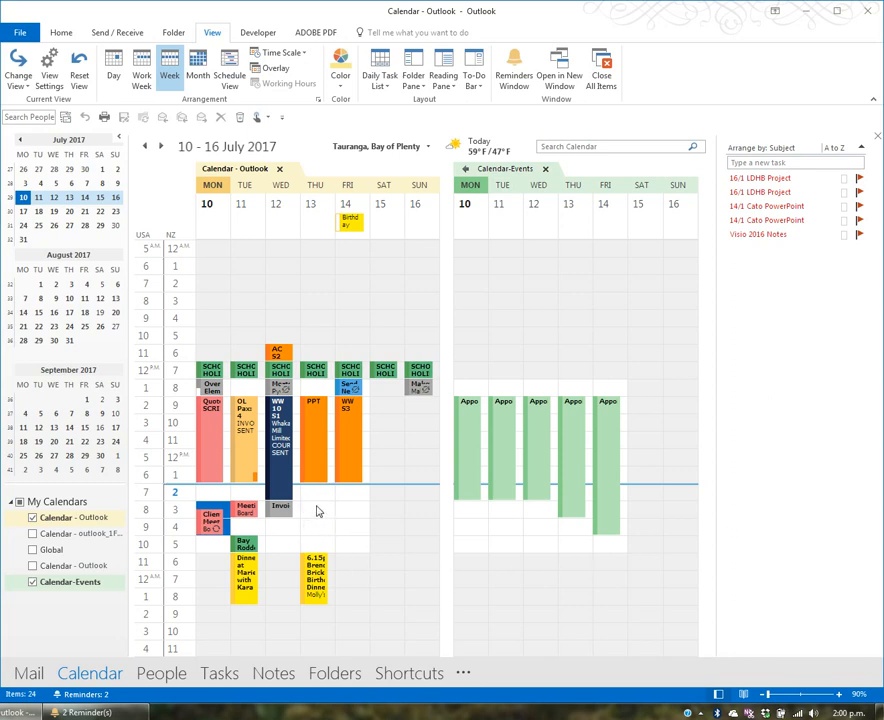
Step: Add the Visio 2016 Notes task to the main calendar on Thursday 13 July from 2 p.m. to 6 p.m
{"action": "left_click", "coordinate": [732, 235]}
{"action": "left_click_drag", "start_coordinate": [575, 328], "coordinate": [323, 543]}
{"action": "left_click", "coordinate": [352, 528]}
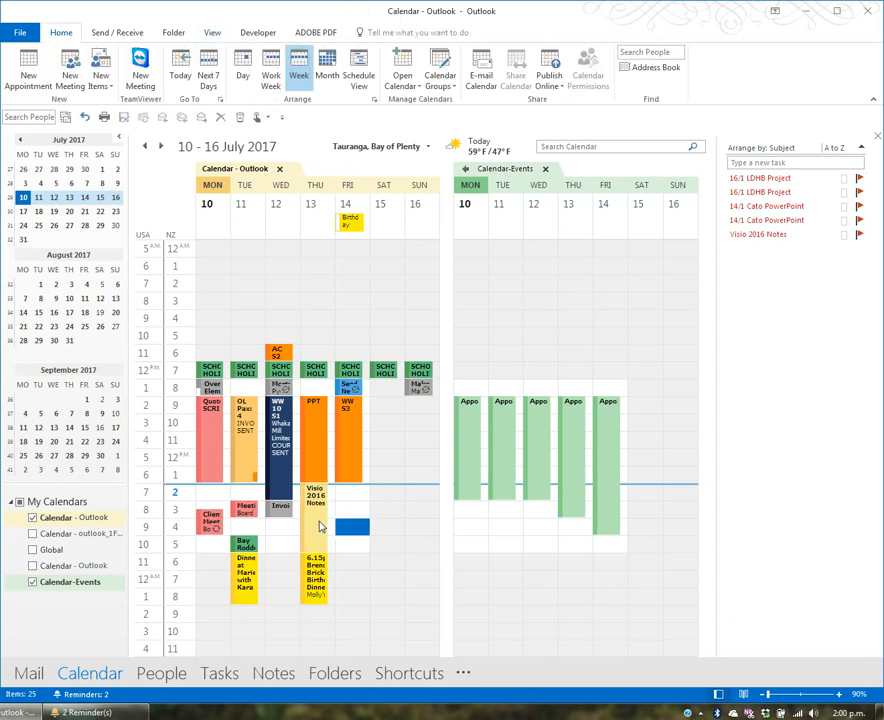
Step: Create a task from Monday 10 July's Quote/Development appointment by adding it to the To-Do Bar task list
{"action": "mouse_move", "coordinate": [318, 527]}
{"action": "mouse_move", "coordinate": [316, 540]}
{"action": "left_click", "coordinate": [207, 460]}
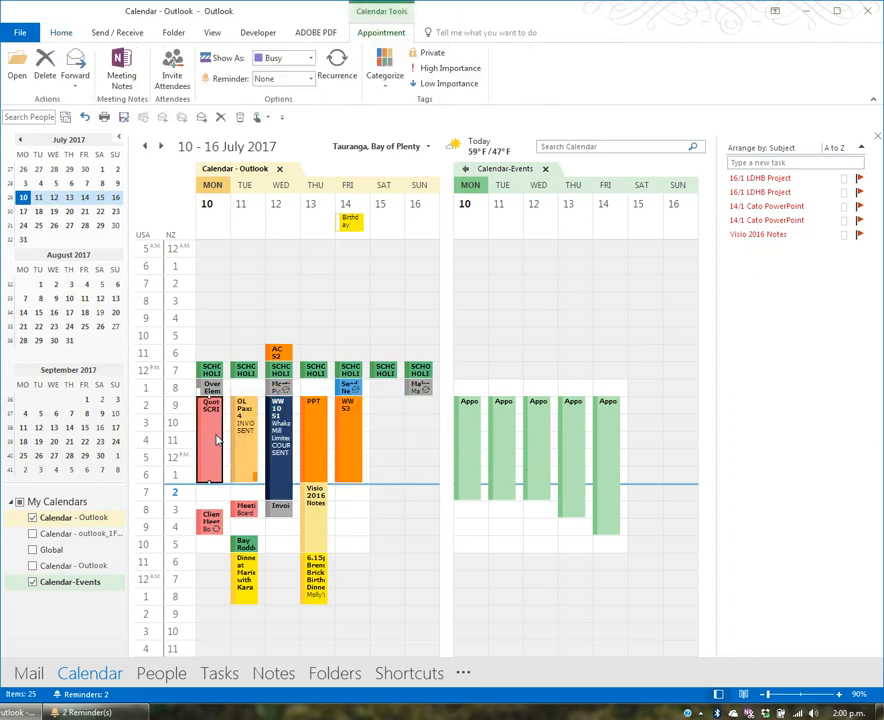
{"action": "mouse_move", "coordinate": [240, 440]}
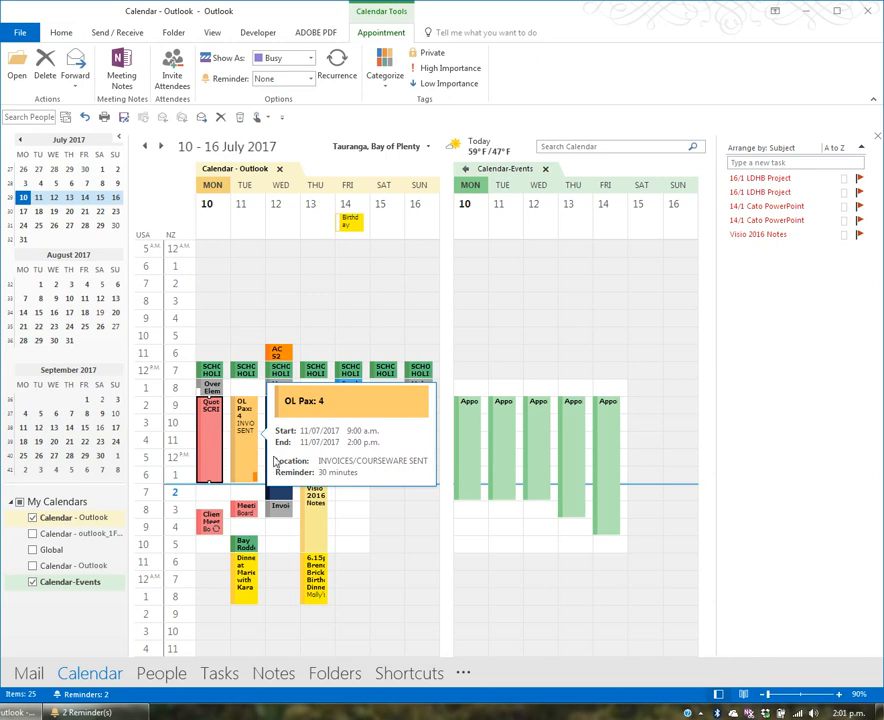
{"action": "left_click_drag", "start_coordinate": [229, 424], "coordinate": [760, 264]}
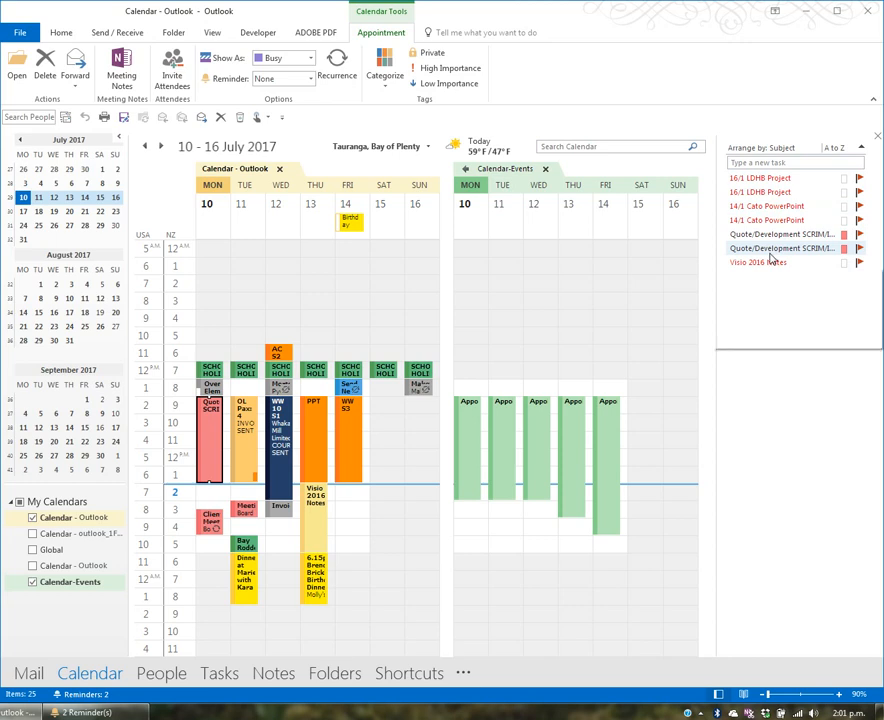
{"action": "mouse_move", "coordinate": [769, 237]}
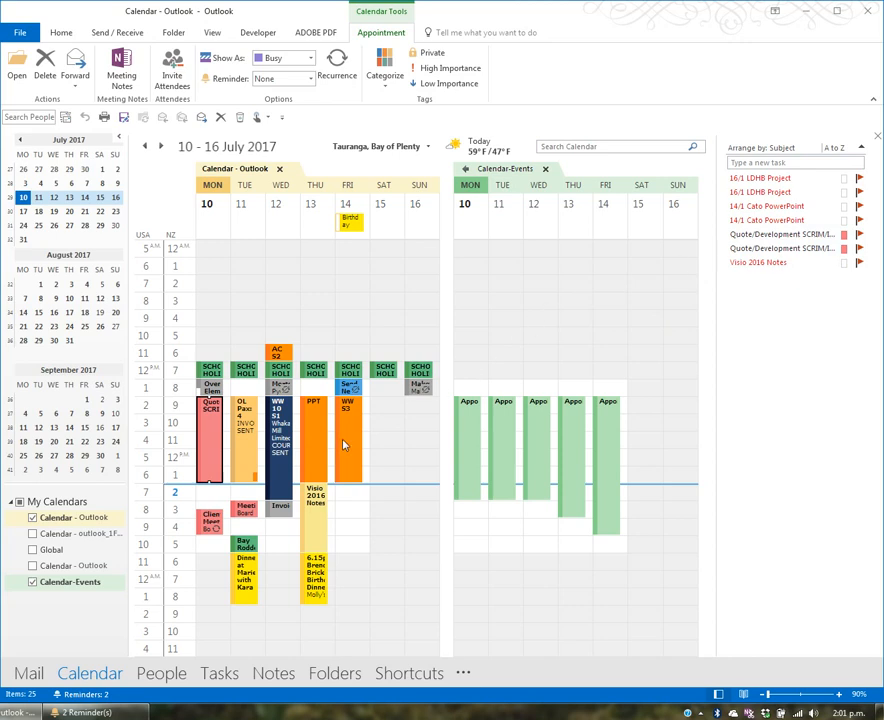
Step: Choose 10 minutes as the snooze interval for the overdue Appointment reminder and close the reminders window without snoozing
{"action": "mouse_move", "coordinate": [343, 444]}
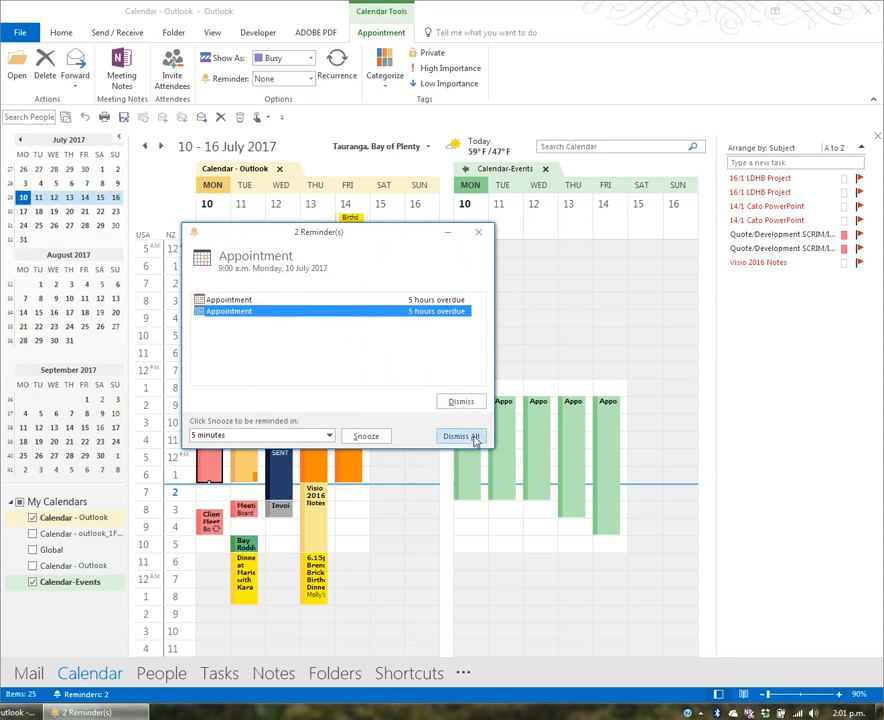
{"action": "left_click", "coordinate": [331, 438]}
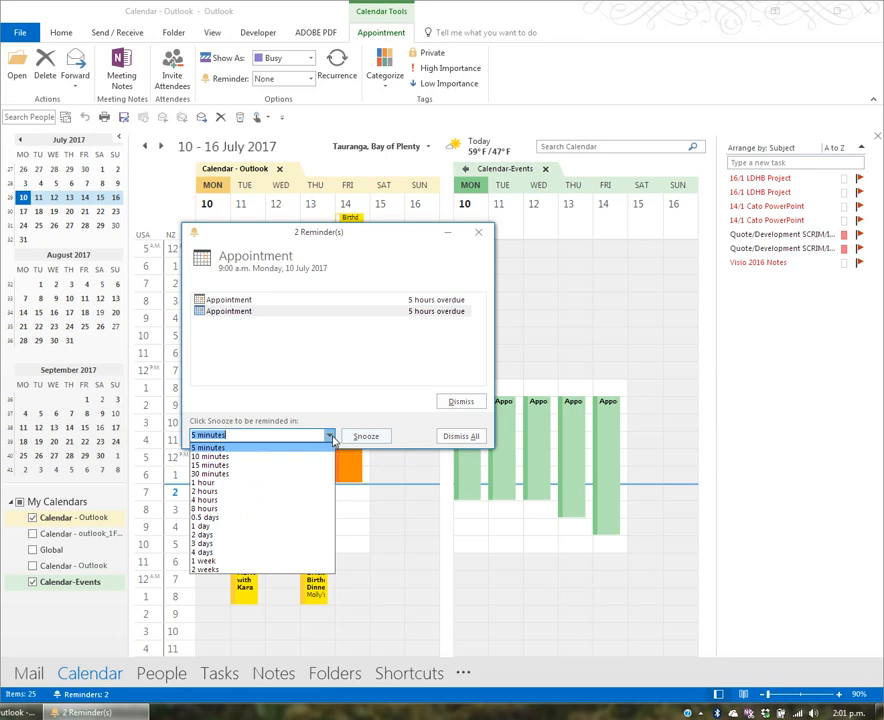
{"action": "left_click", "coordinate": [331, 438]}
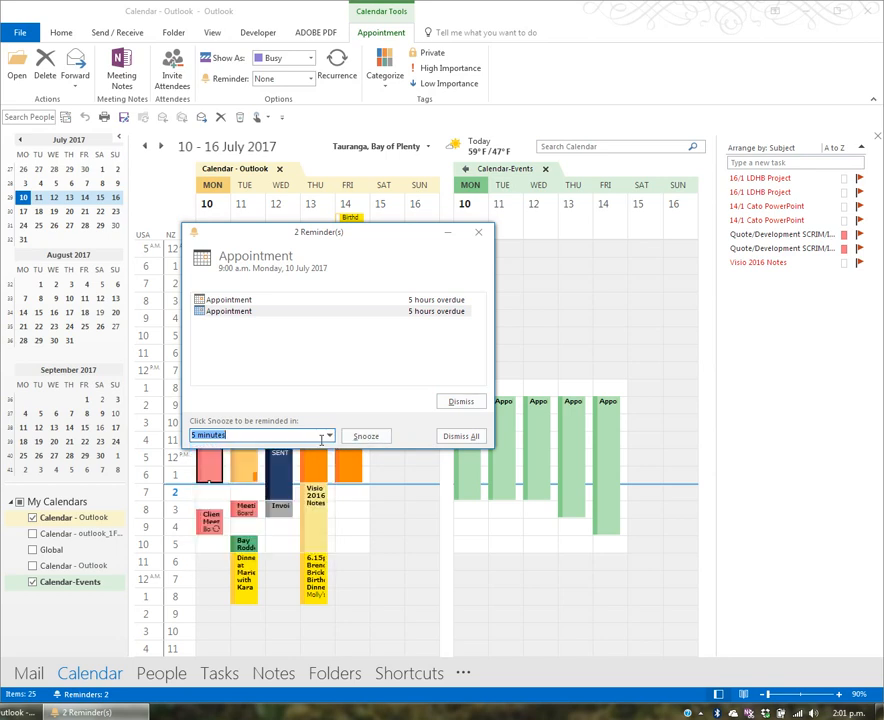
{"action": "left_click", "coordinate": [332, 438]}
{"action": "left_click", "coordinate": [276, 456]}
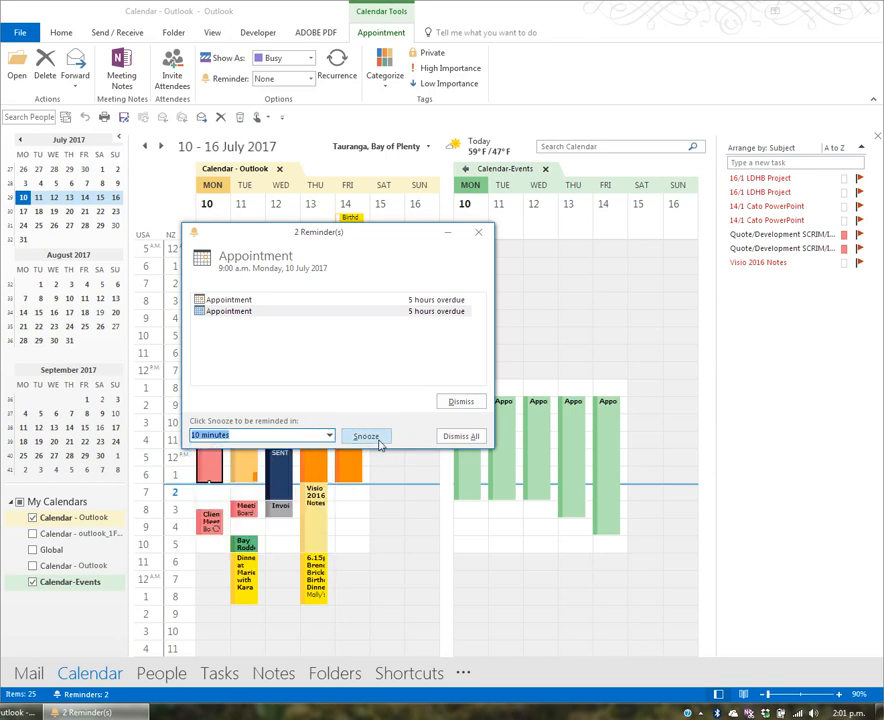
{"action": "left_click", "coordinate": [479, 234]}
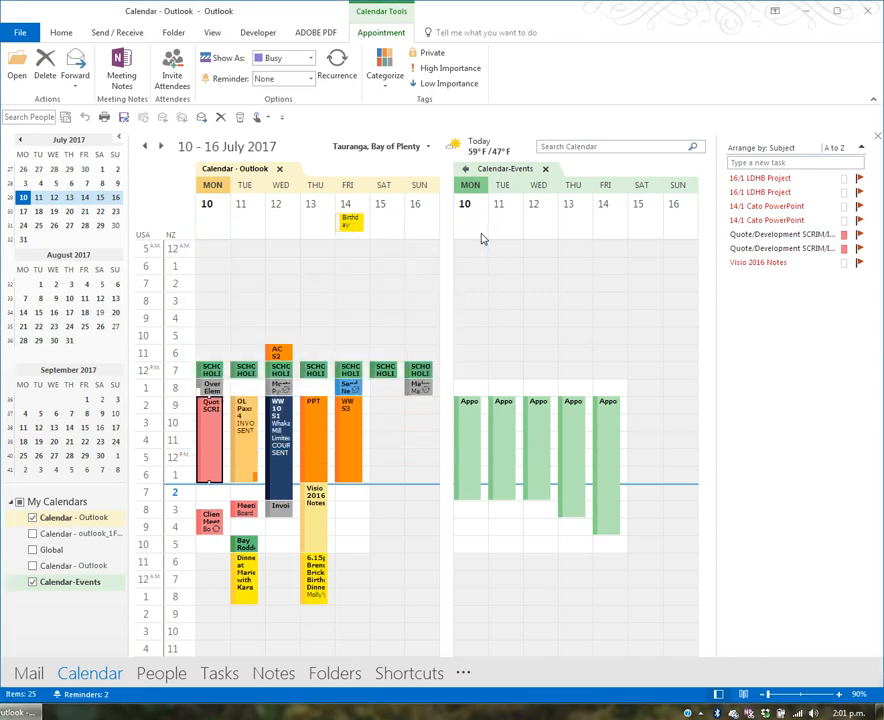
Step: Reopen the reminders window to view the overdue reminders and close it again
{"action": "left_click", "coordinate": [212, 33]}
{"action": "left_click", "coordinate": [511, 74]}
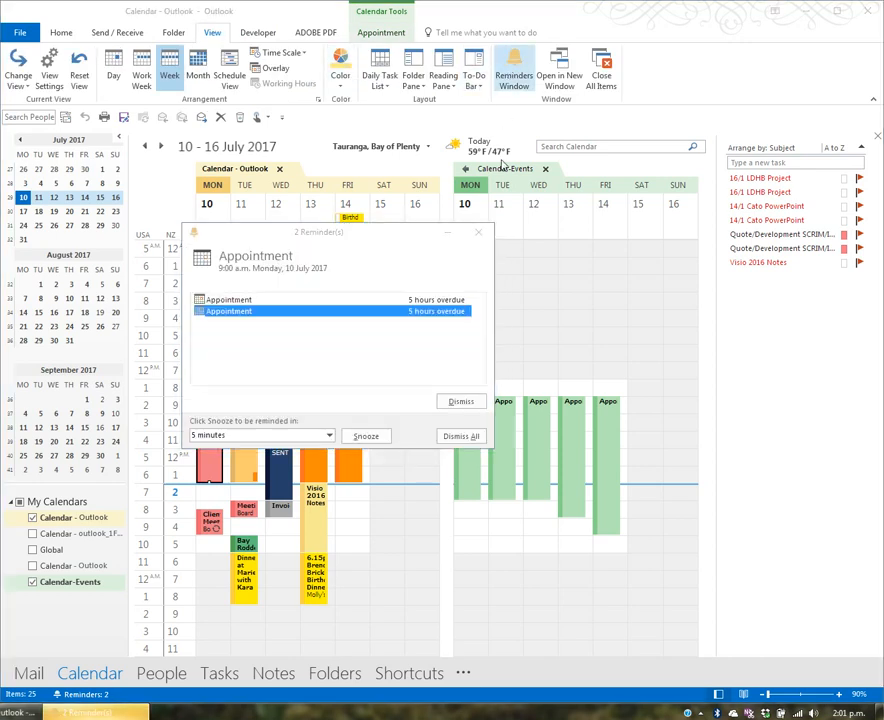
{"action": "left_click", "coordinate": [480, 235]}
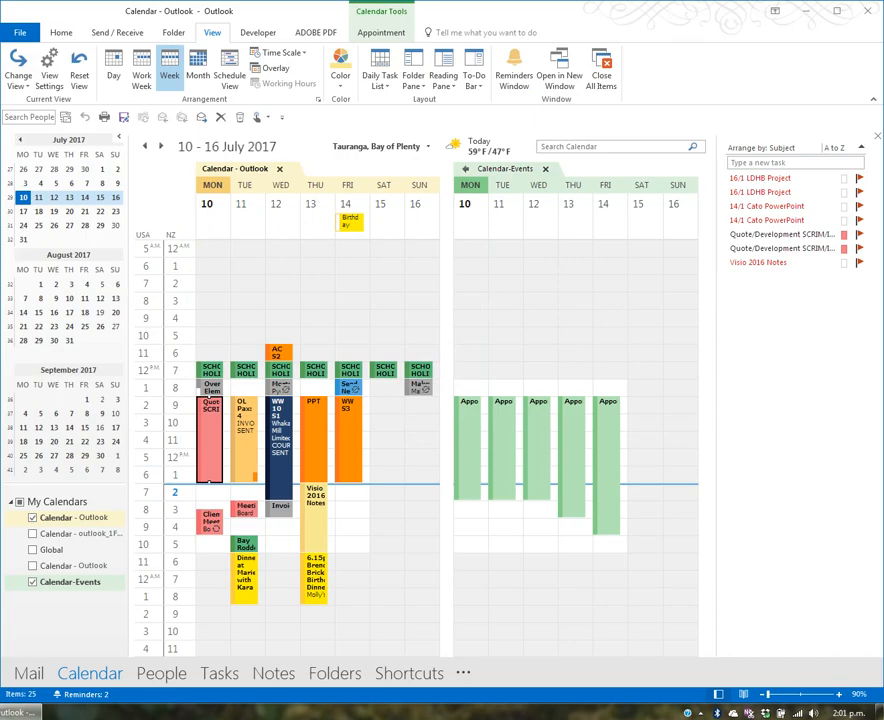